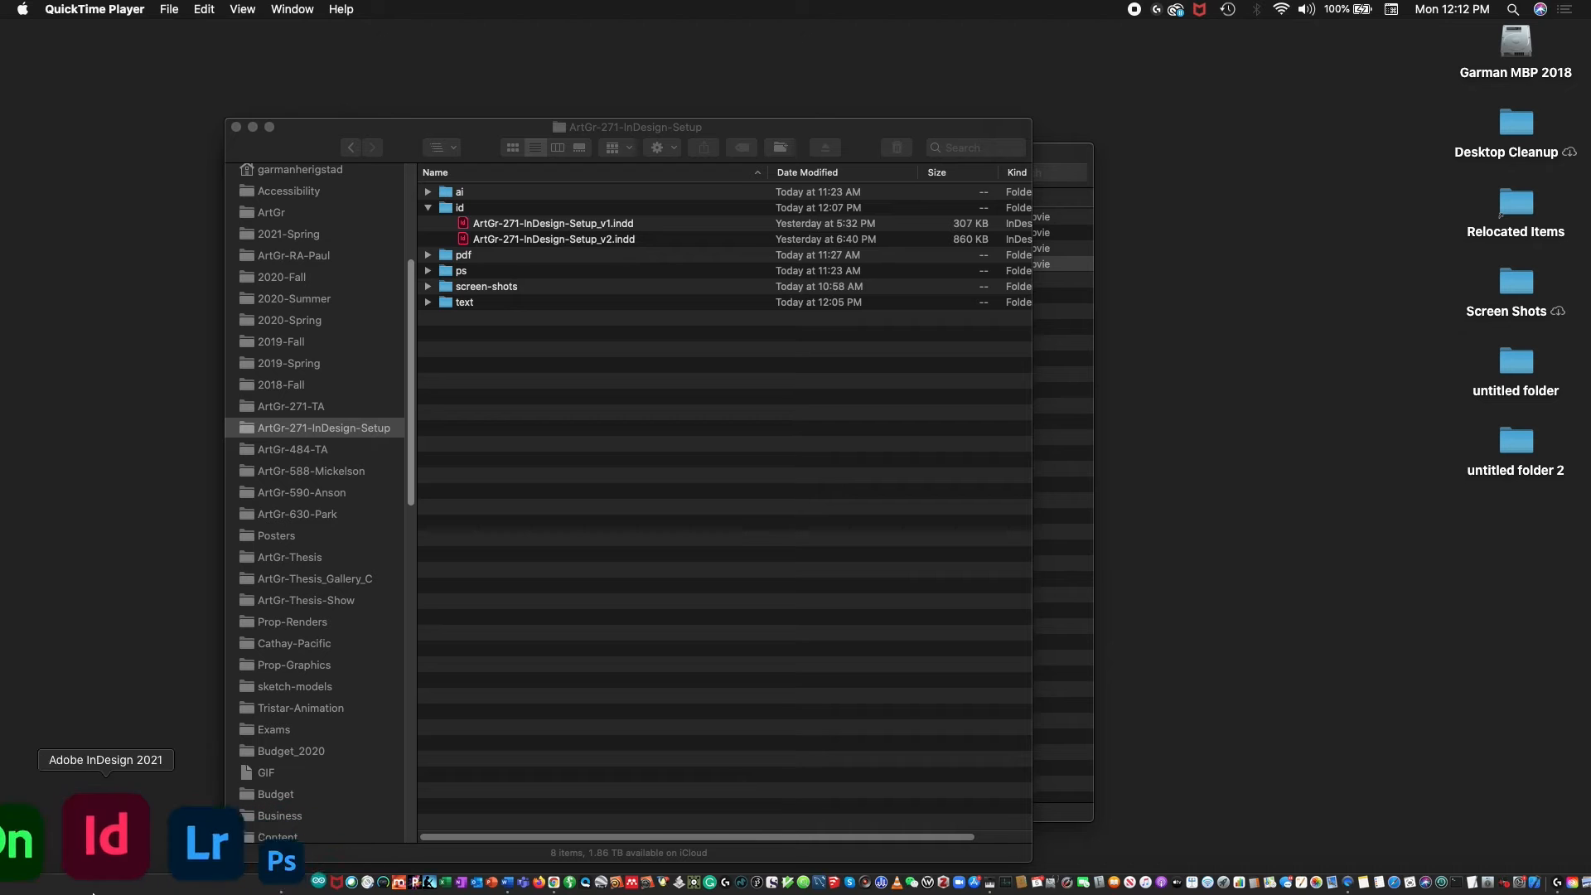
Step: Switch to Adobe InDesign and start a new document measured in inches
click(93, 892)
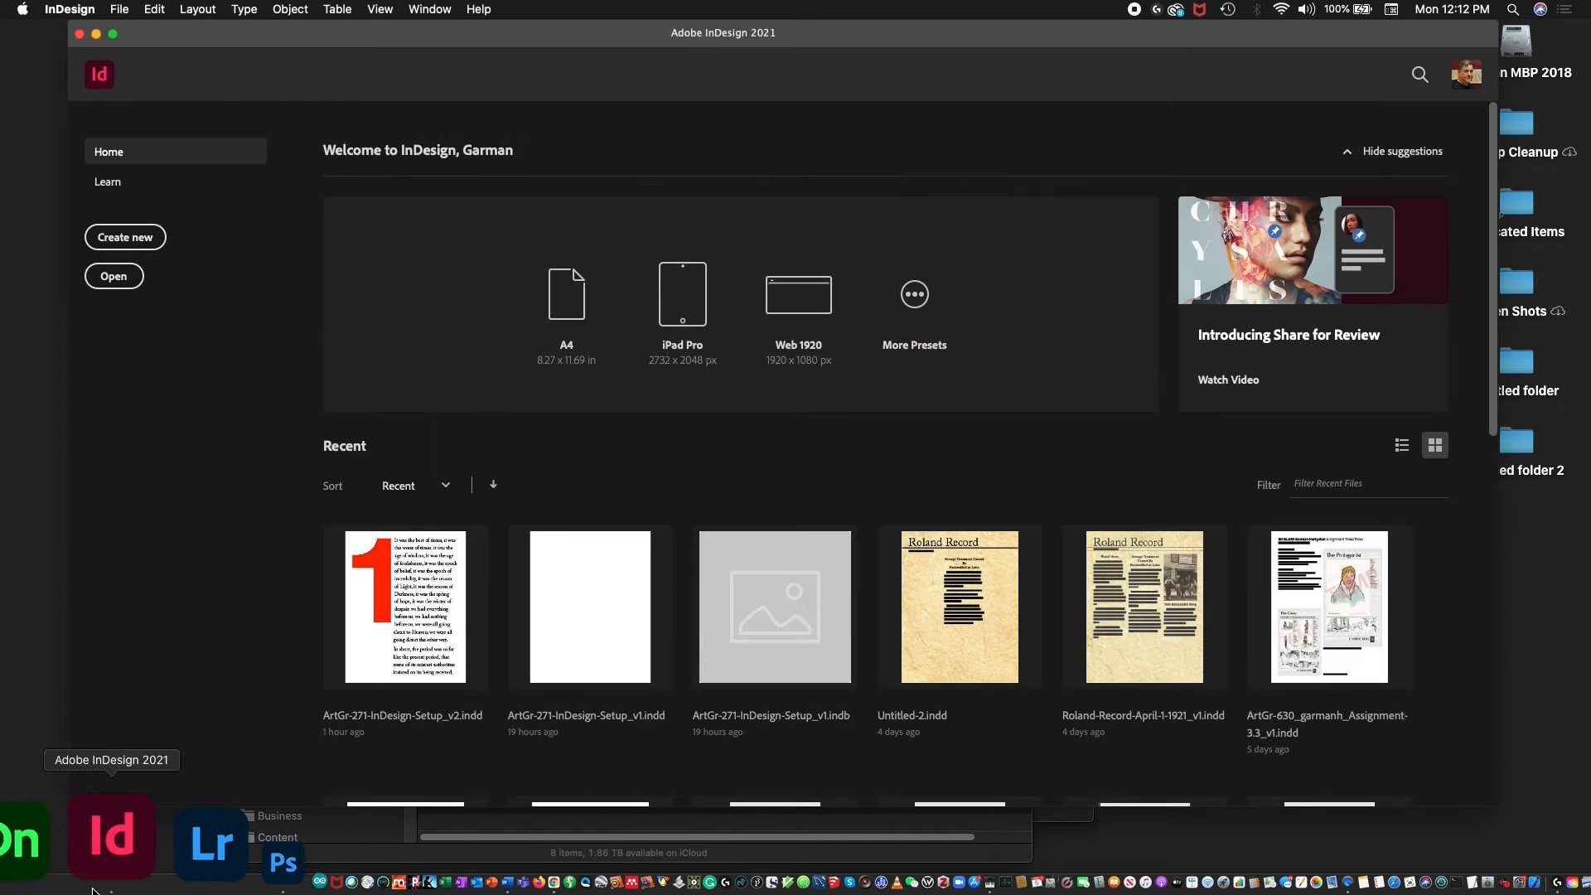
click(104, 240)
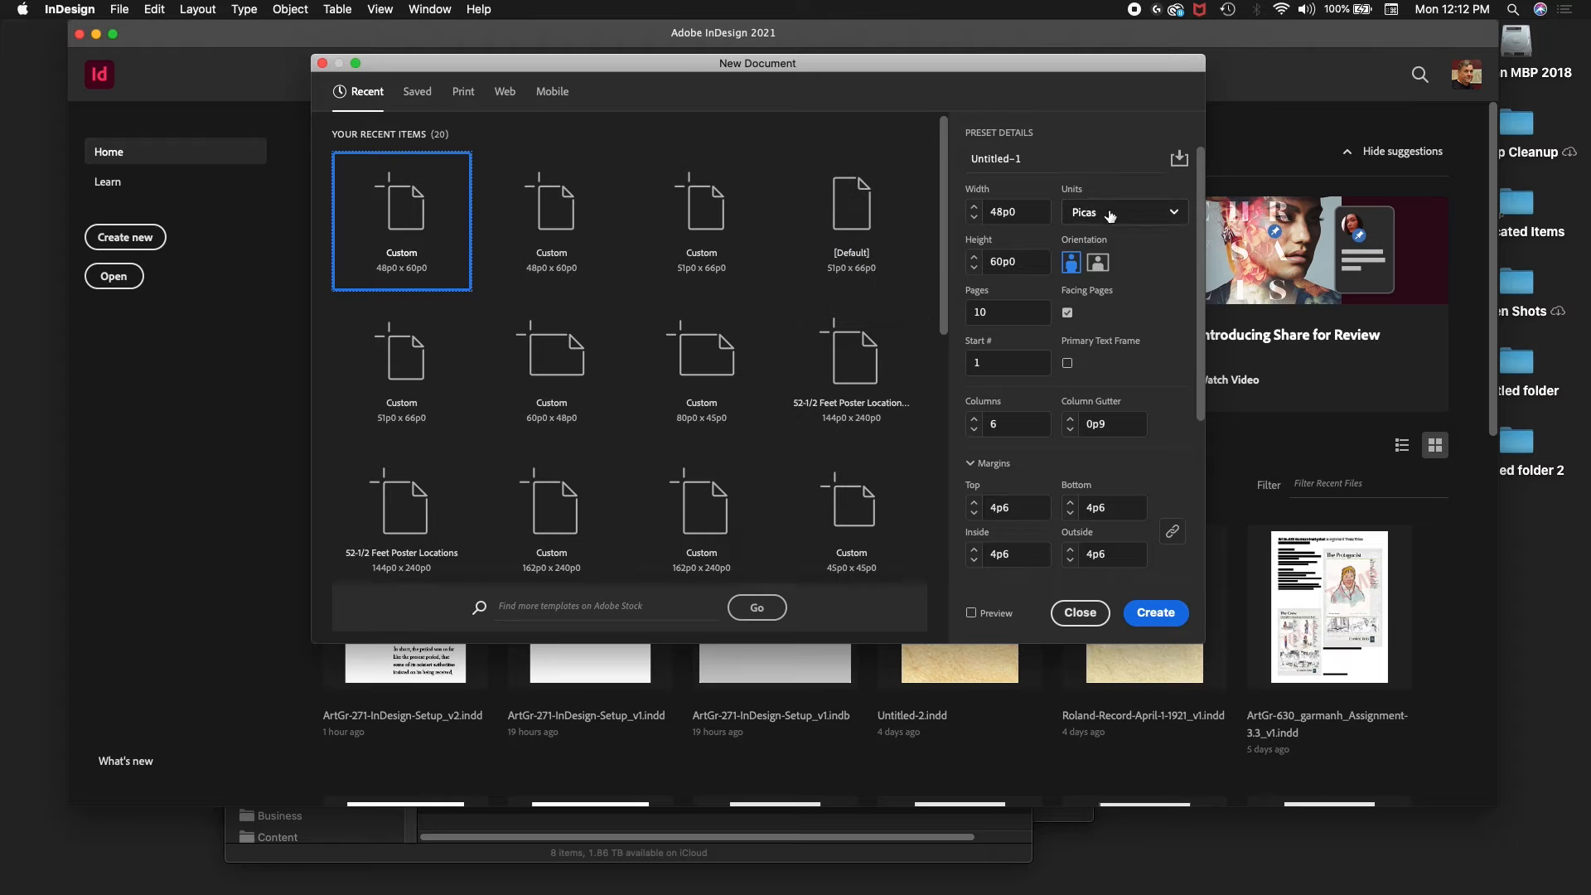
click(1178, 218)
click(1134, 302)
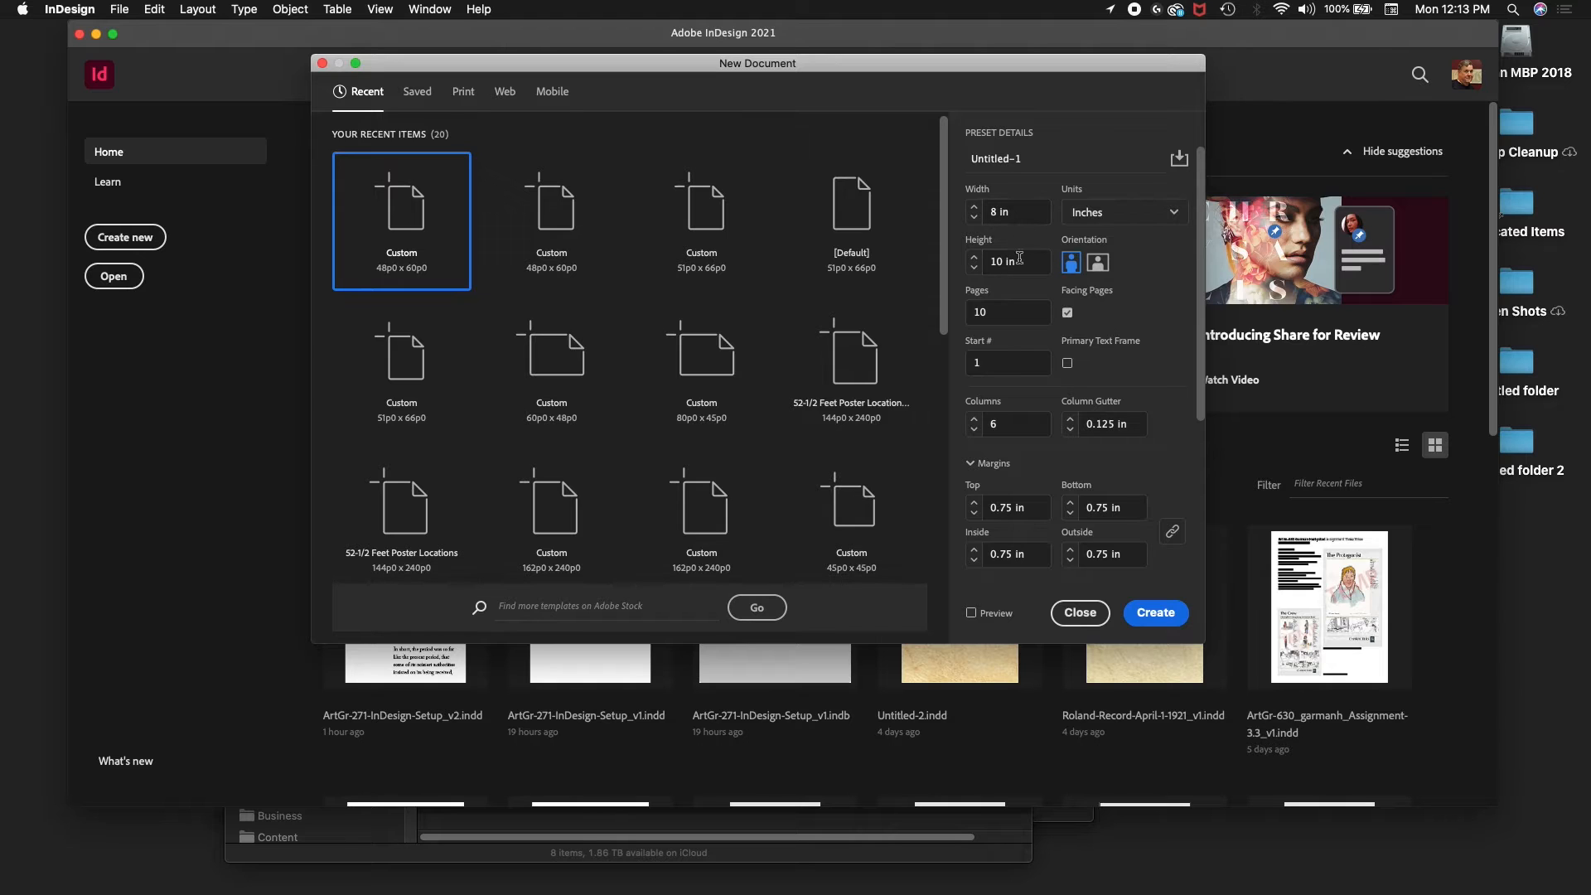
Step: Name the new document "Book 8x10" and give it 5 columns
click(1027, 155)
text(8x10)
click(1011, 371)
click(1003, 425)
text(5)
Step: Set the top, bottom and inside margins to 0.5 in, and the unlinked outside margin to 0.75 in
click(1008, 510)
key(BackSpace)
key(Tab)
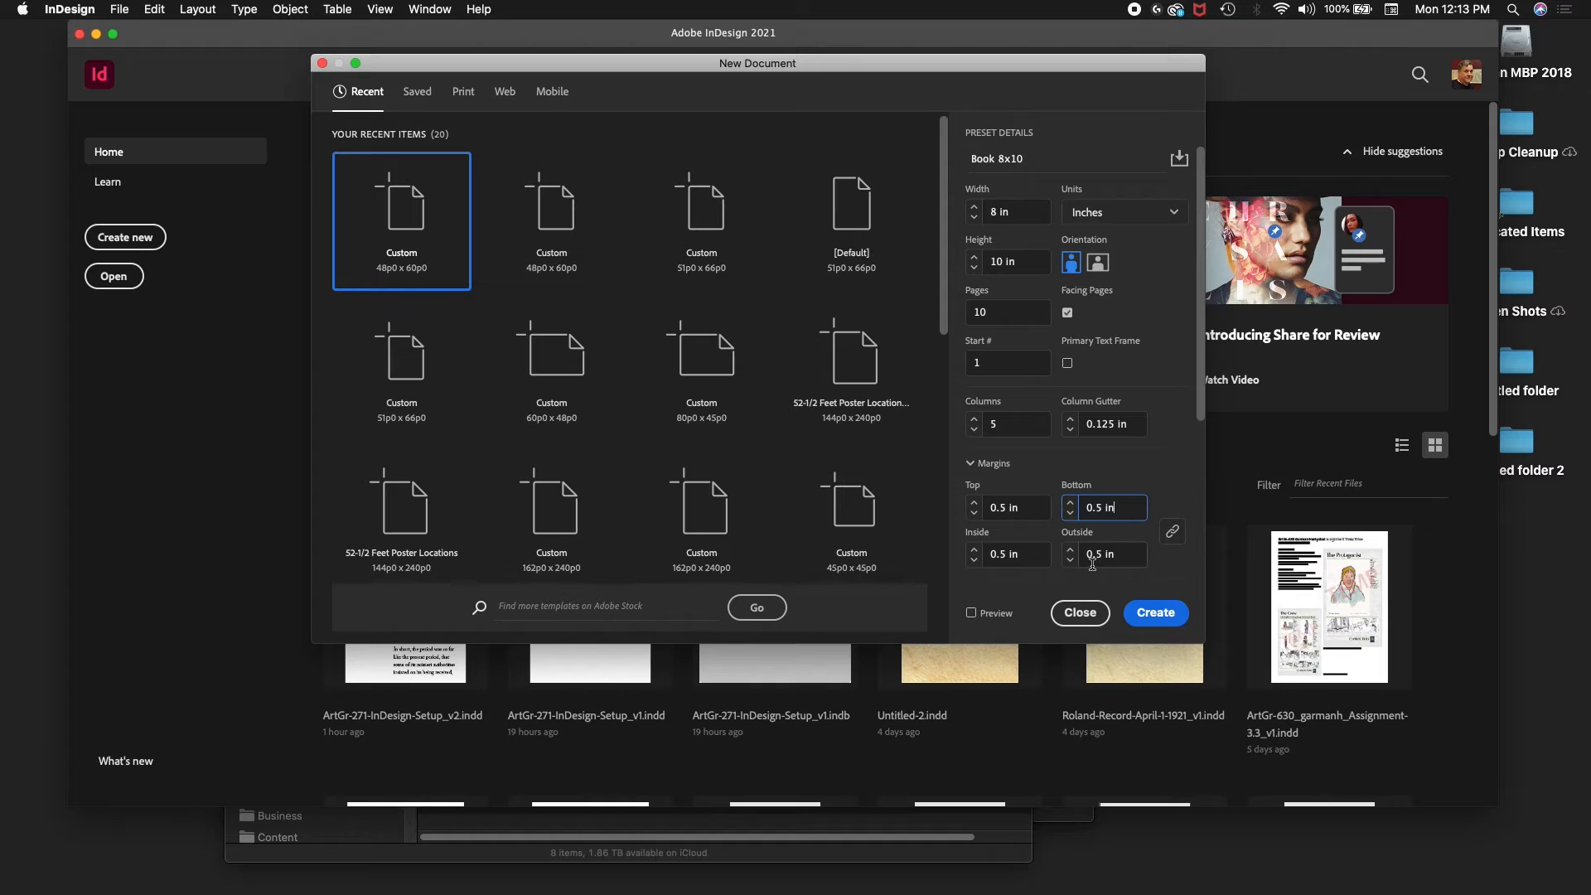
click(1173, 534)
click(1095, 557)
text(7)
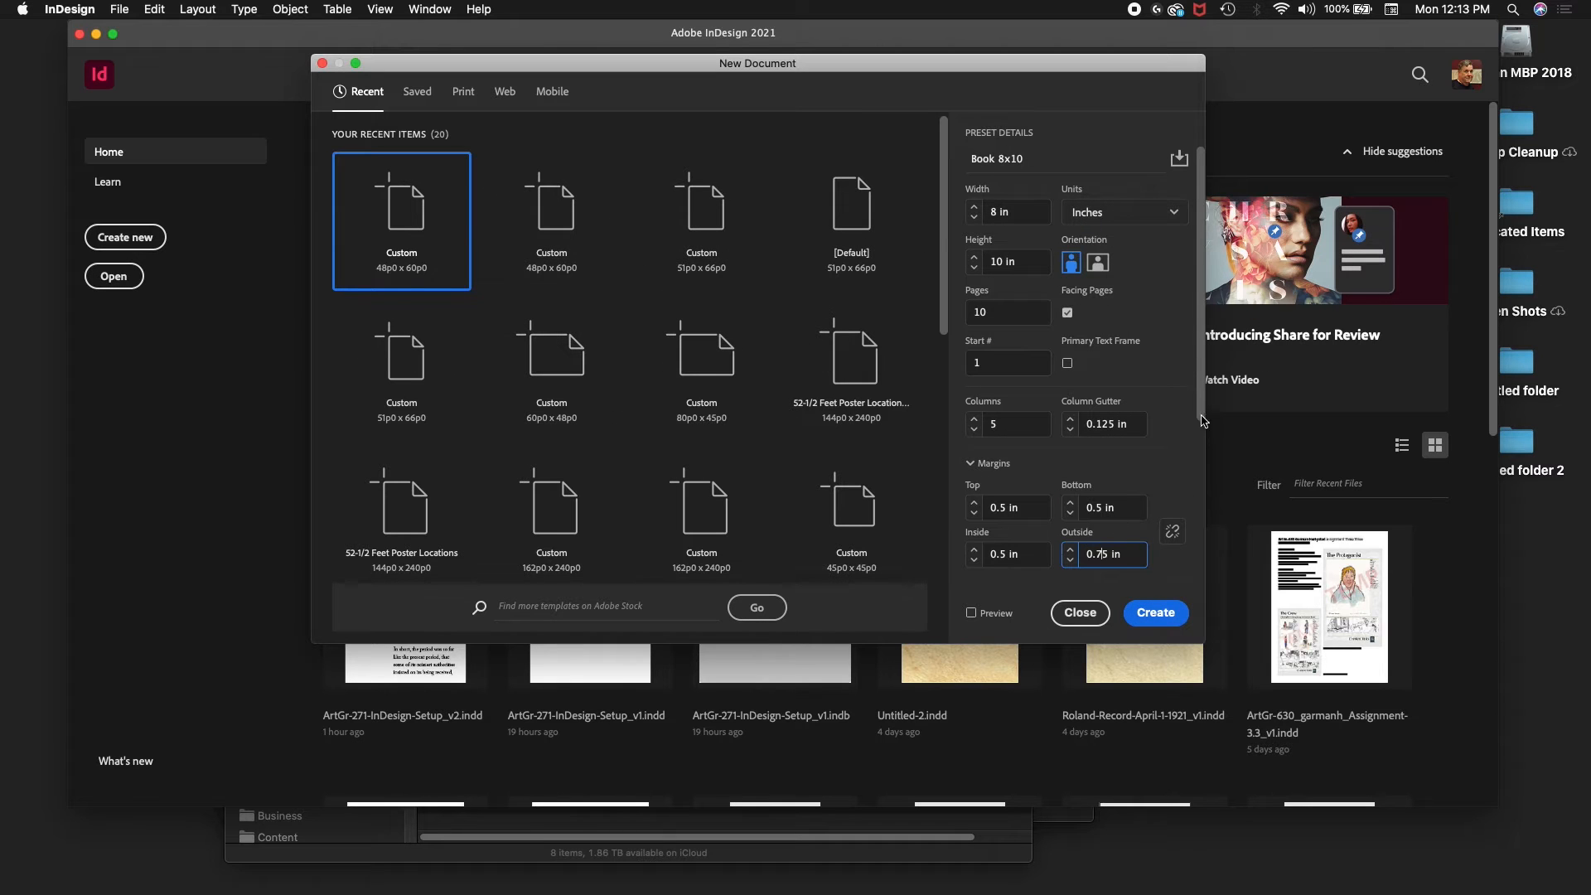
Step: Set the bleed to 0.25 in on all sides and create the document
drag(1203, 421, 1184, 585)
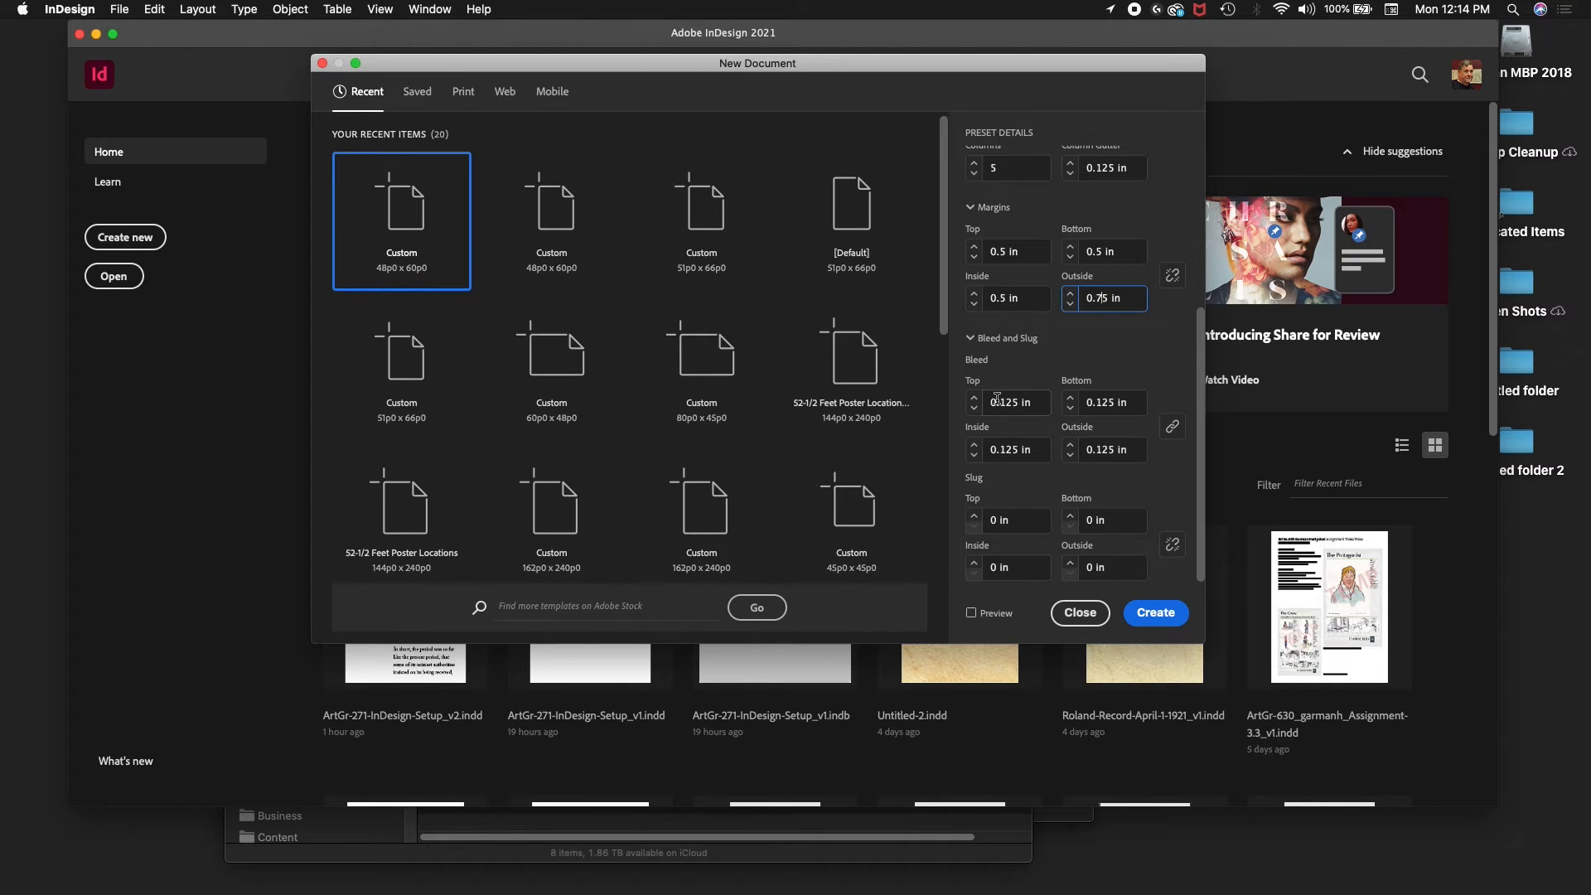
click(1049, 404)
key(Up)
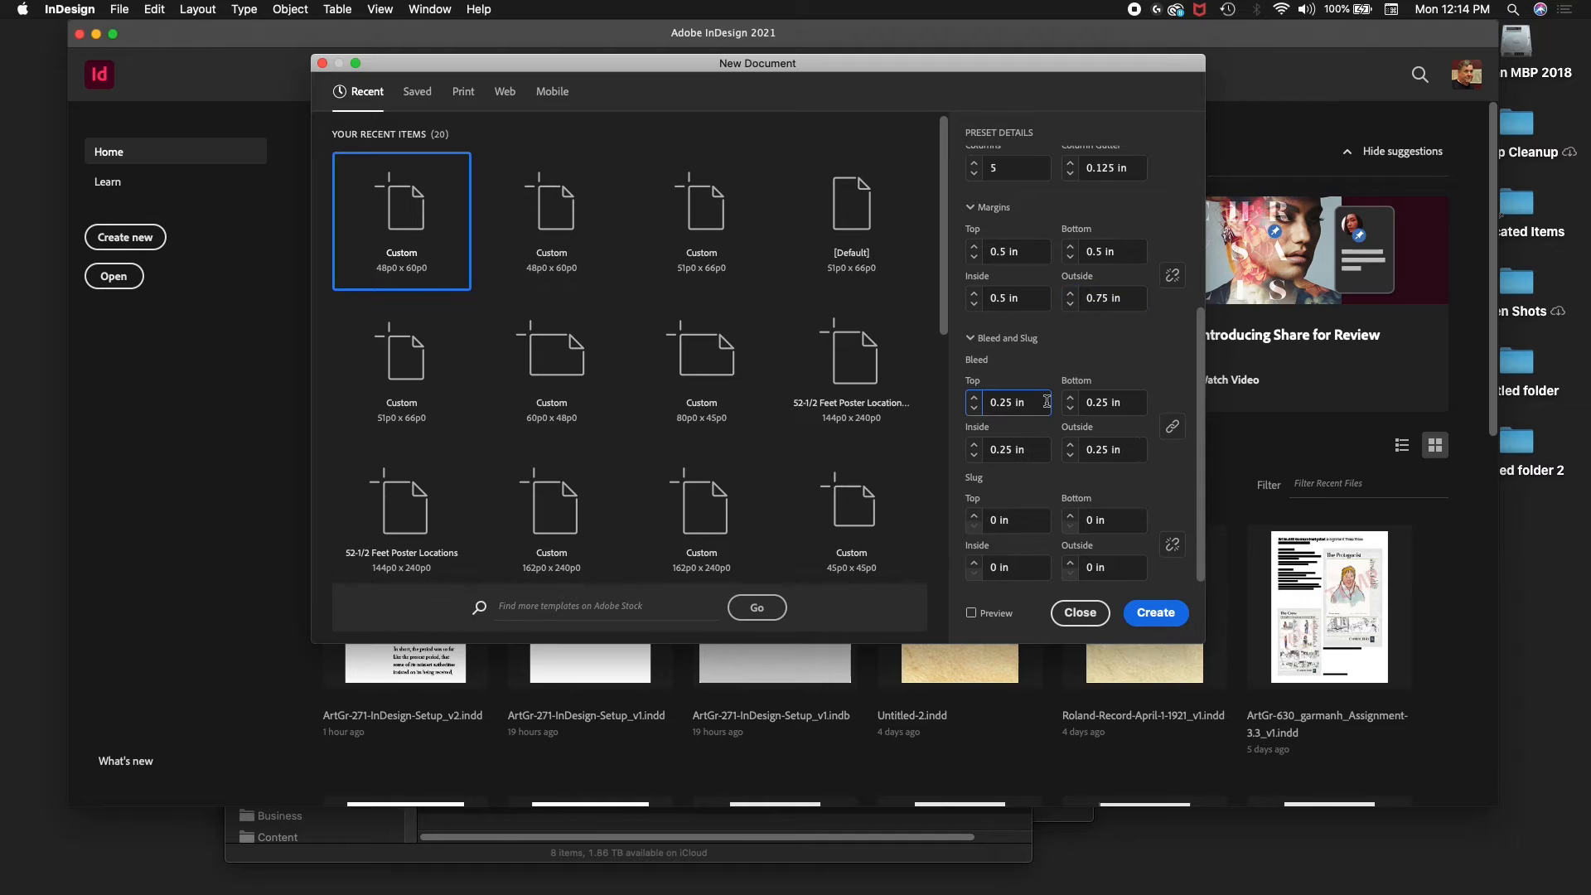
click(1168, 620)
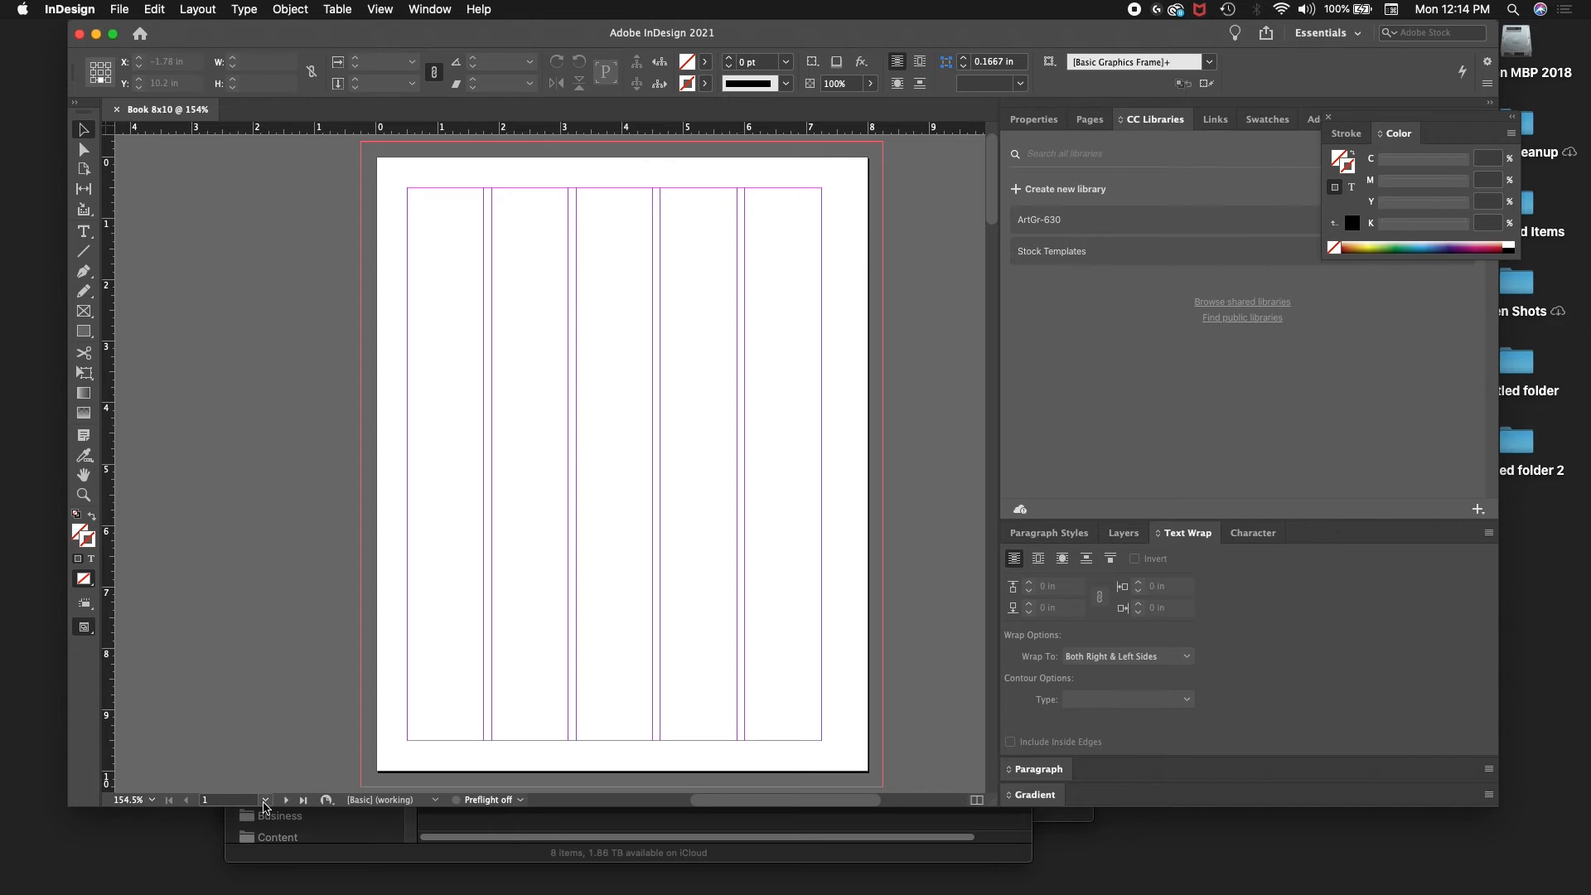
Step: Show the document grid over the page
click(265, 801)
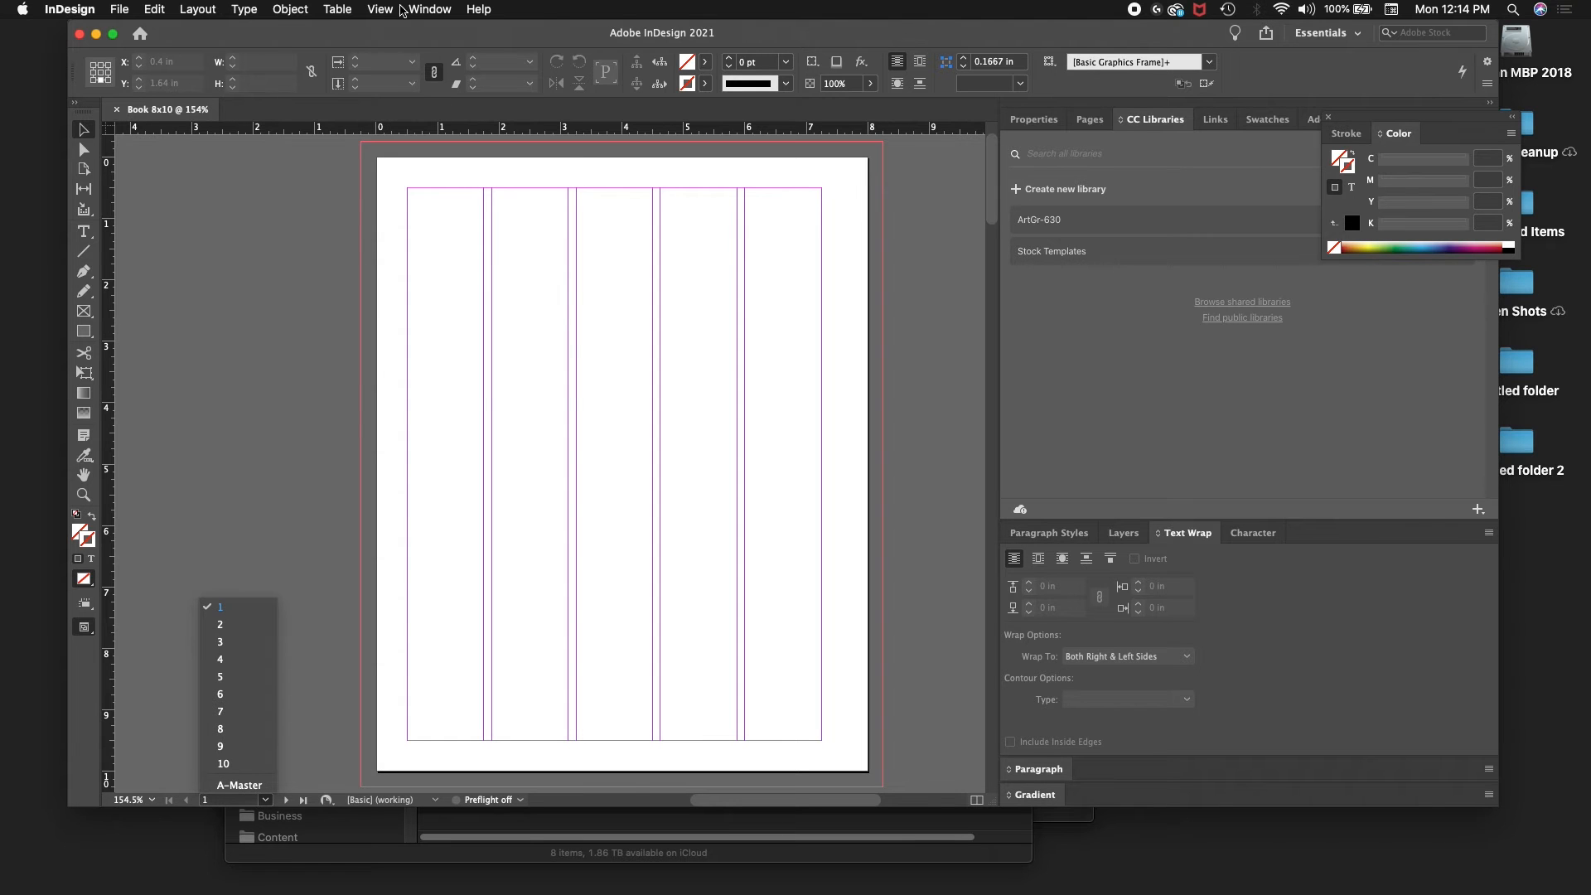
click(402, 10)
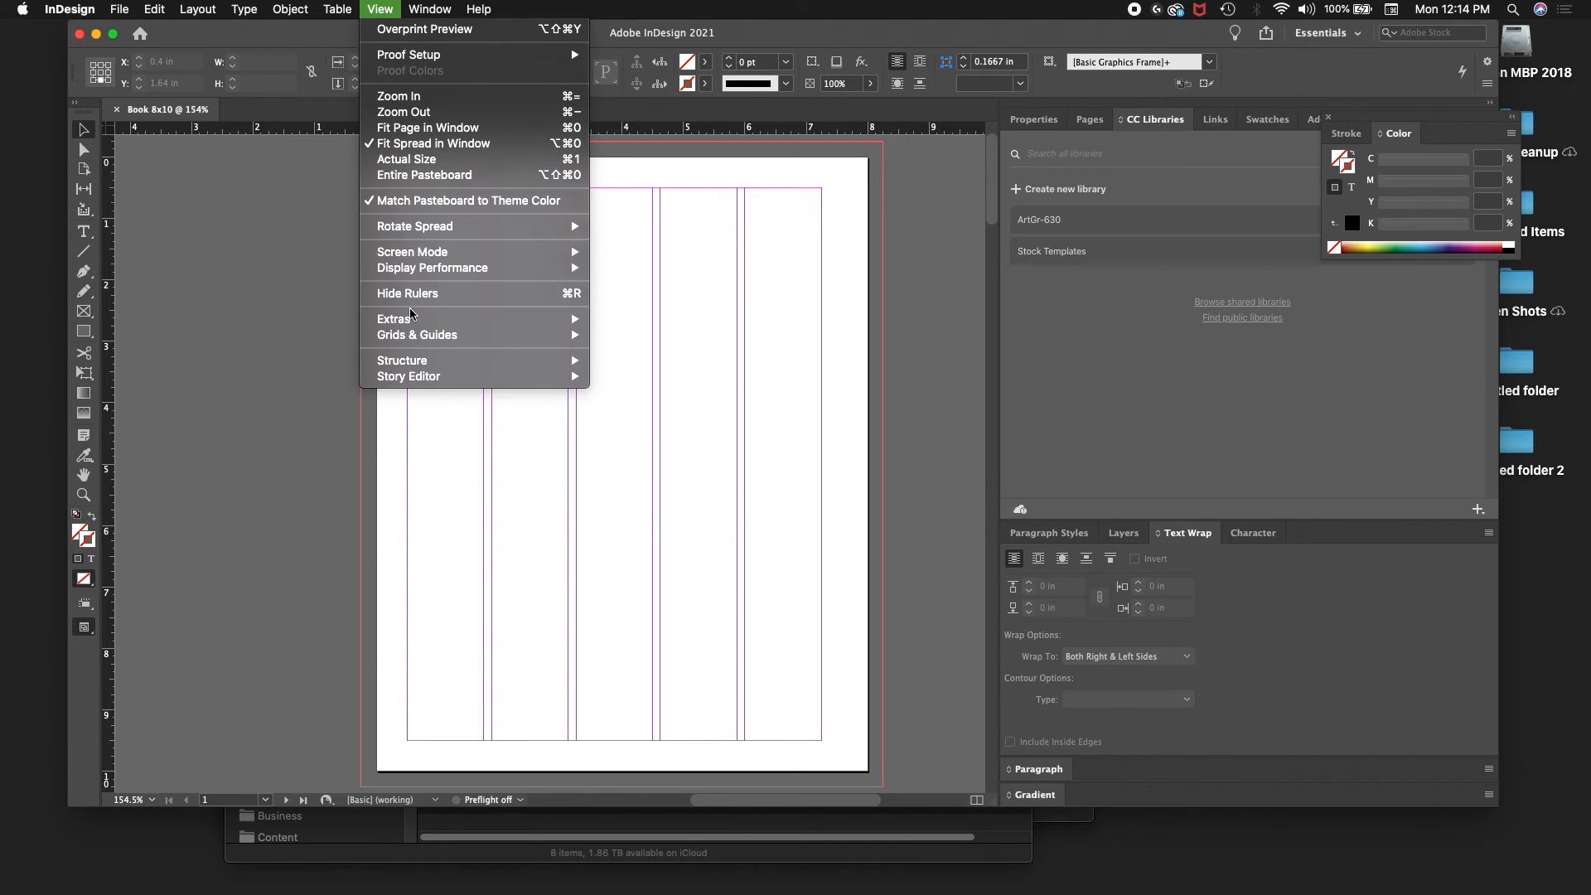
mouse_move(406, 271)
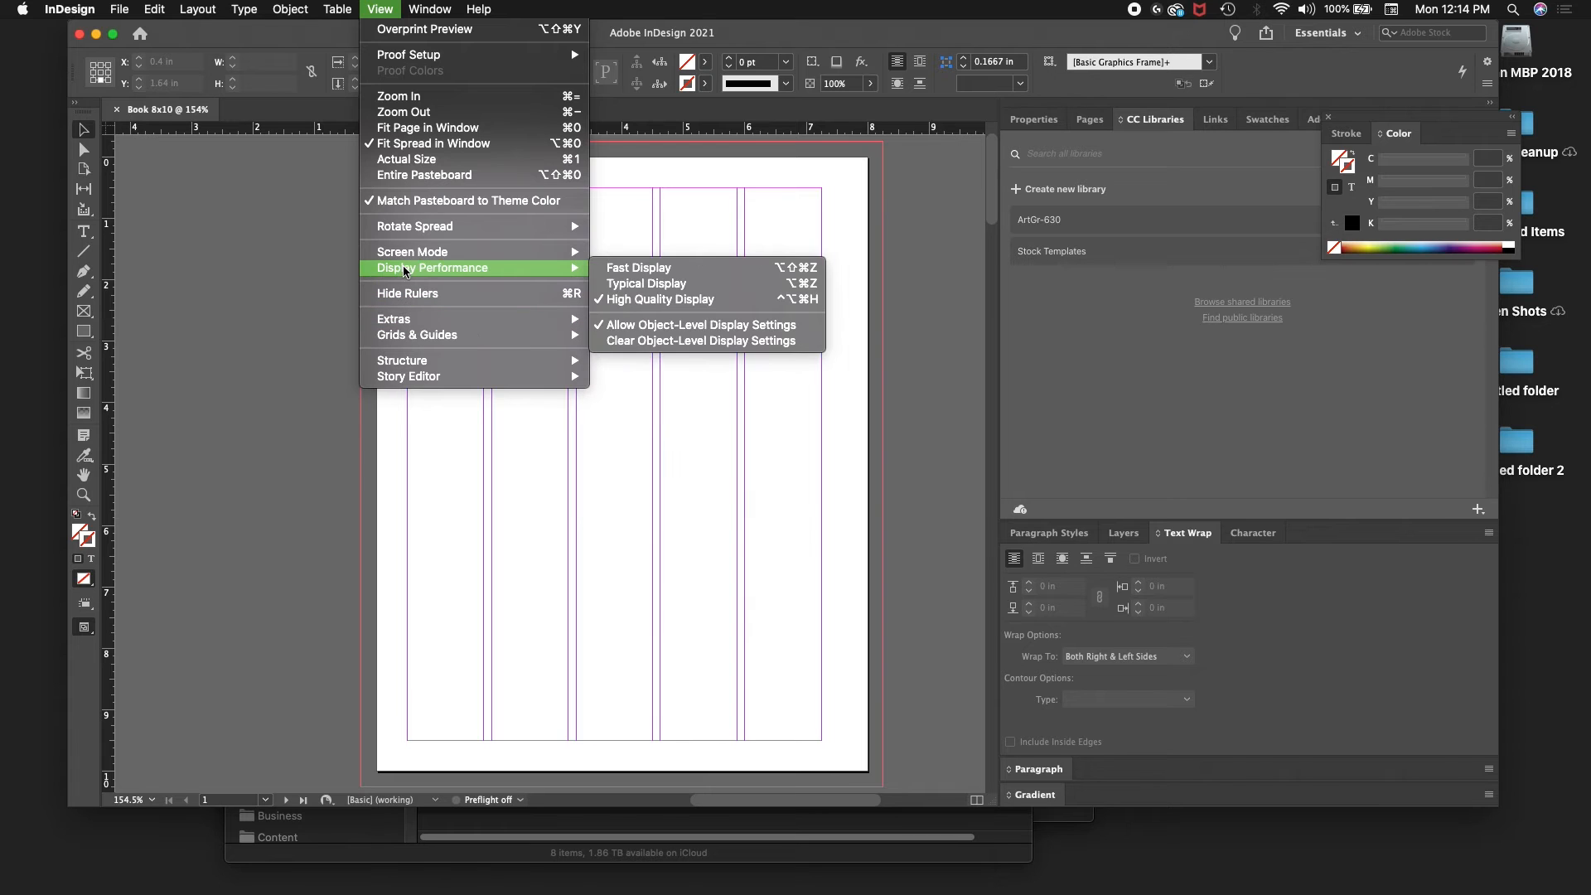
mouse_move(408, 336)
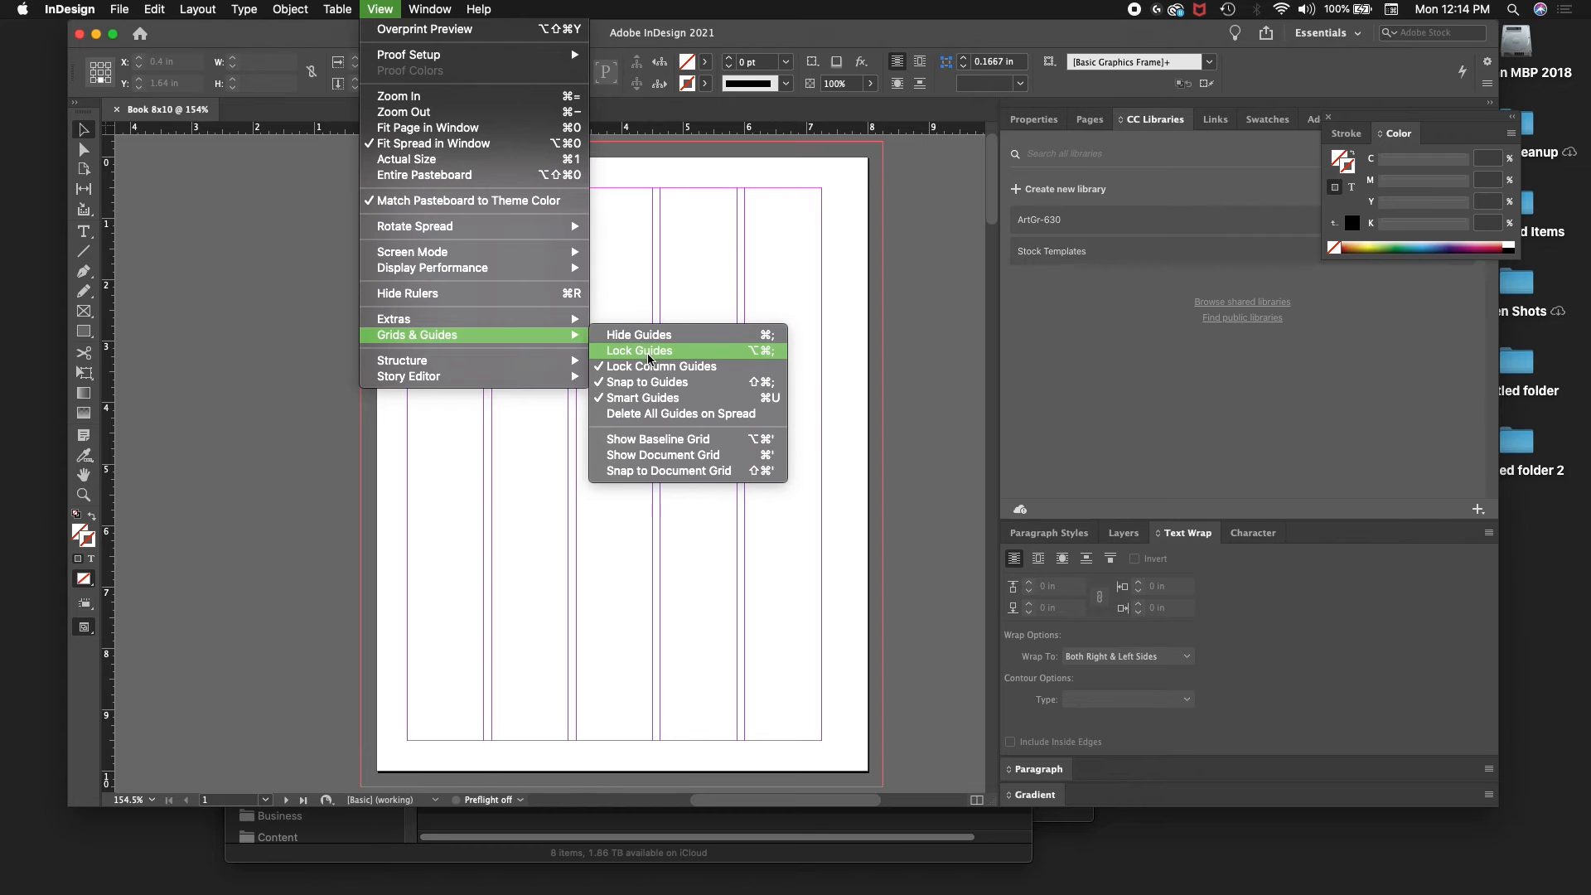
click(654, 455)
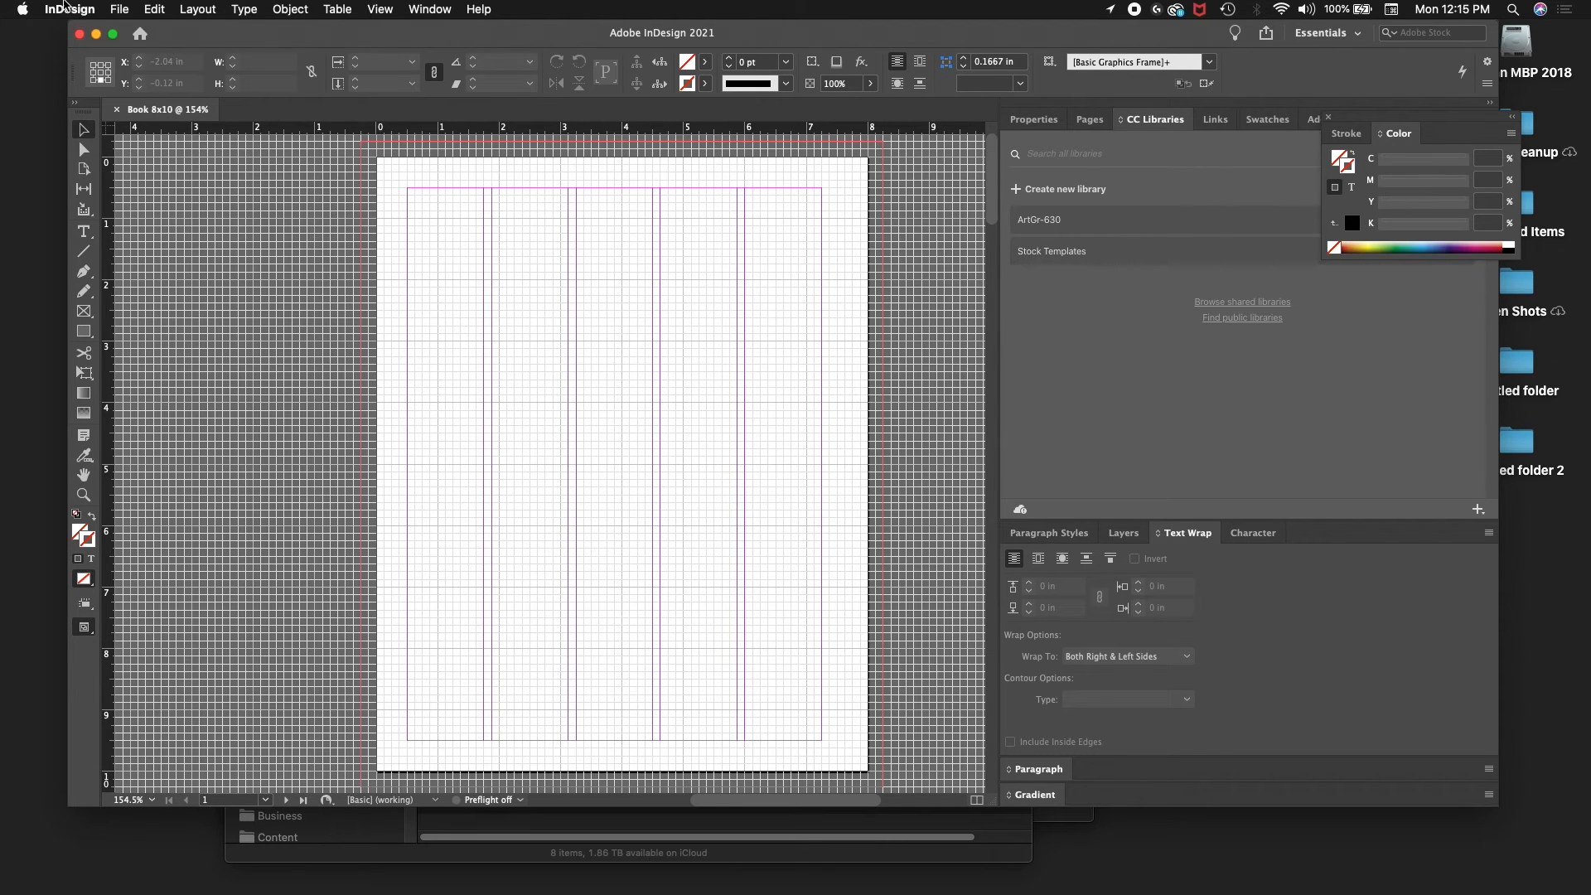
Step: Set the document grid color to Light Blue in the Grids preferences
click(66, 9)
mouse_move(70, 64)
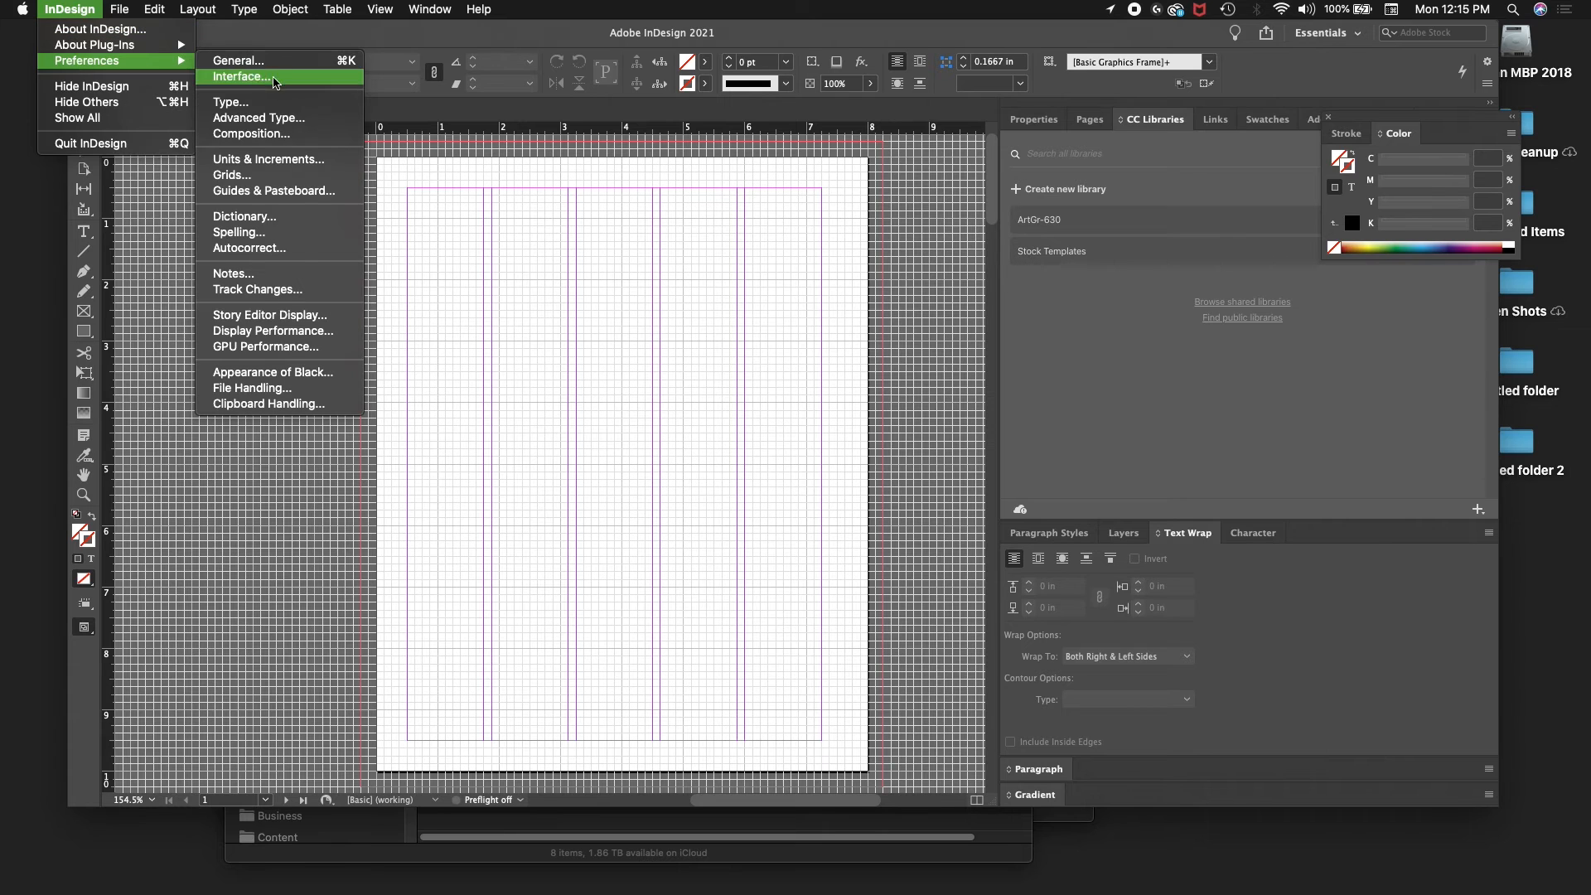
click(267, 175)
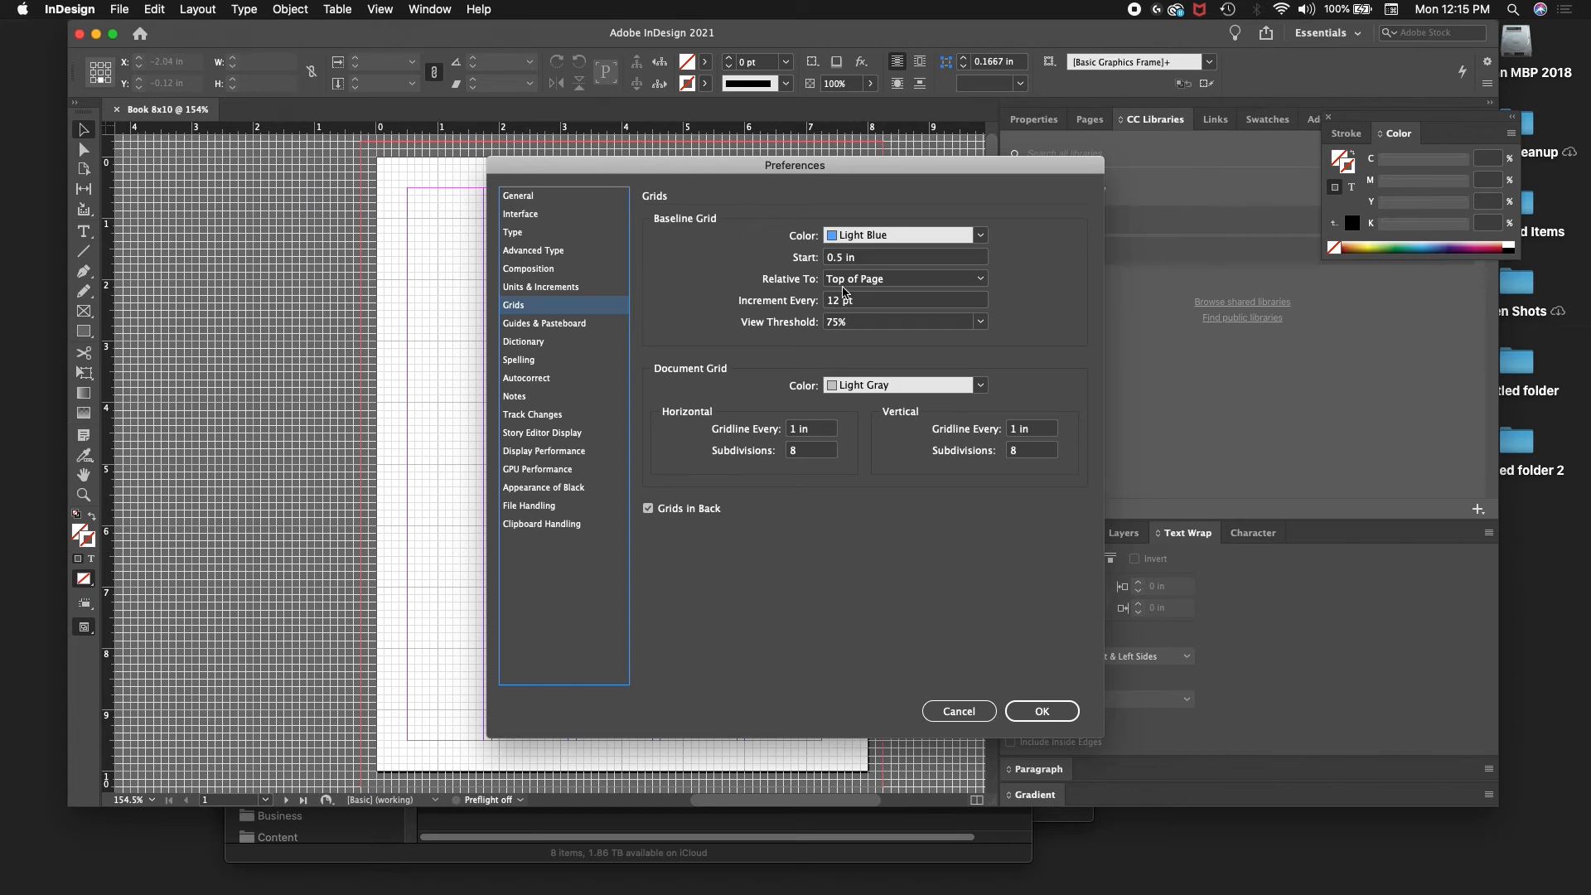
click(544, 323)
drag(847, 176, 1137, 244)
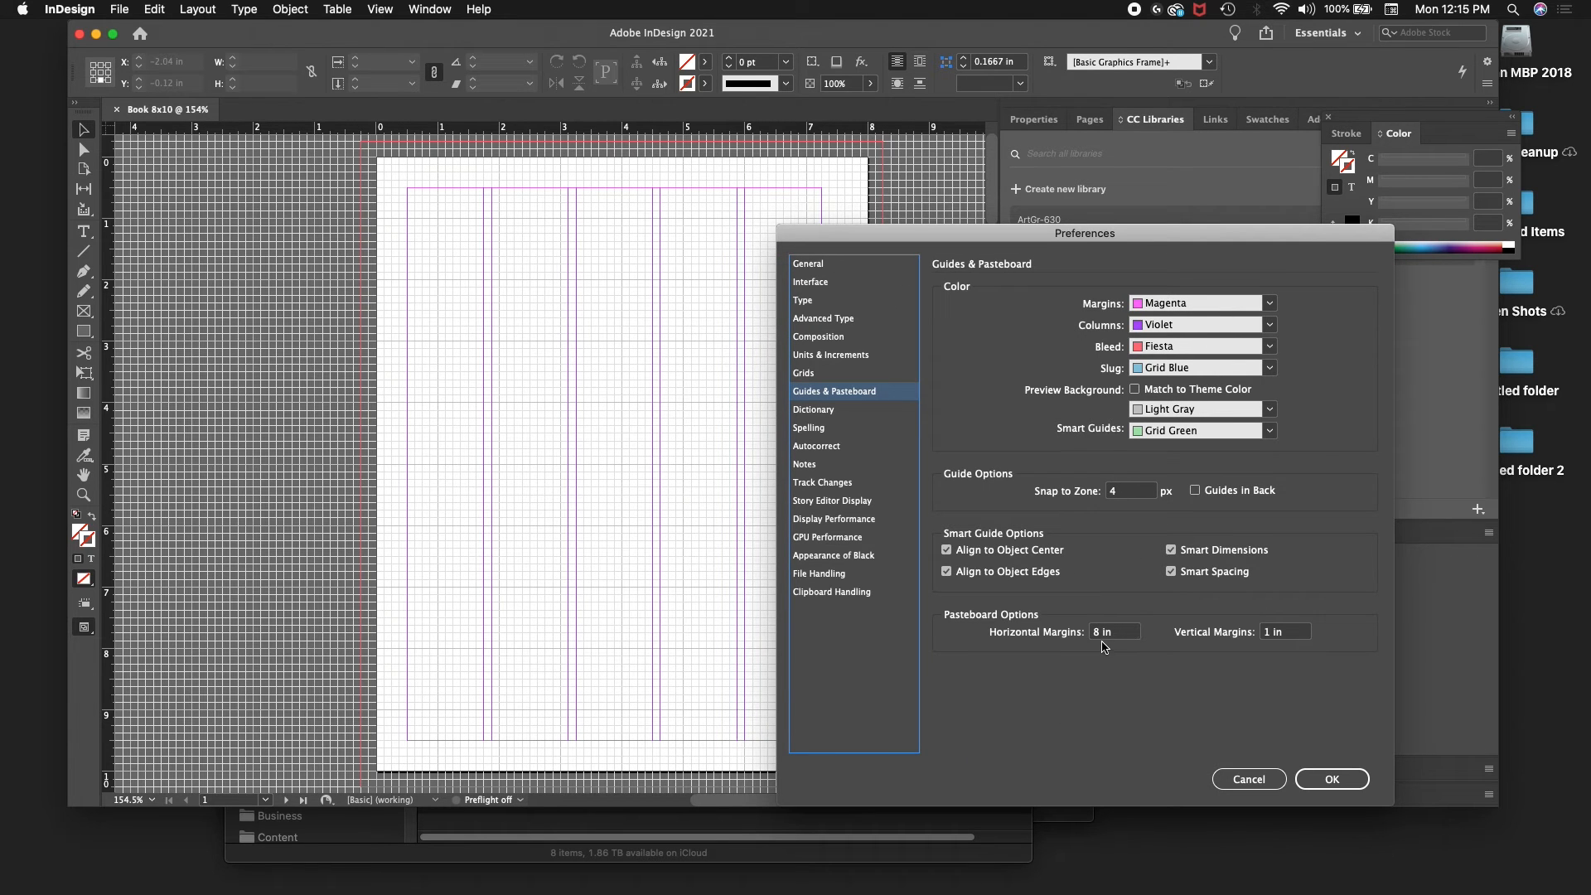
key(Up)
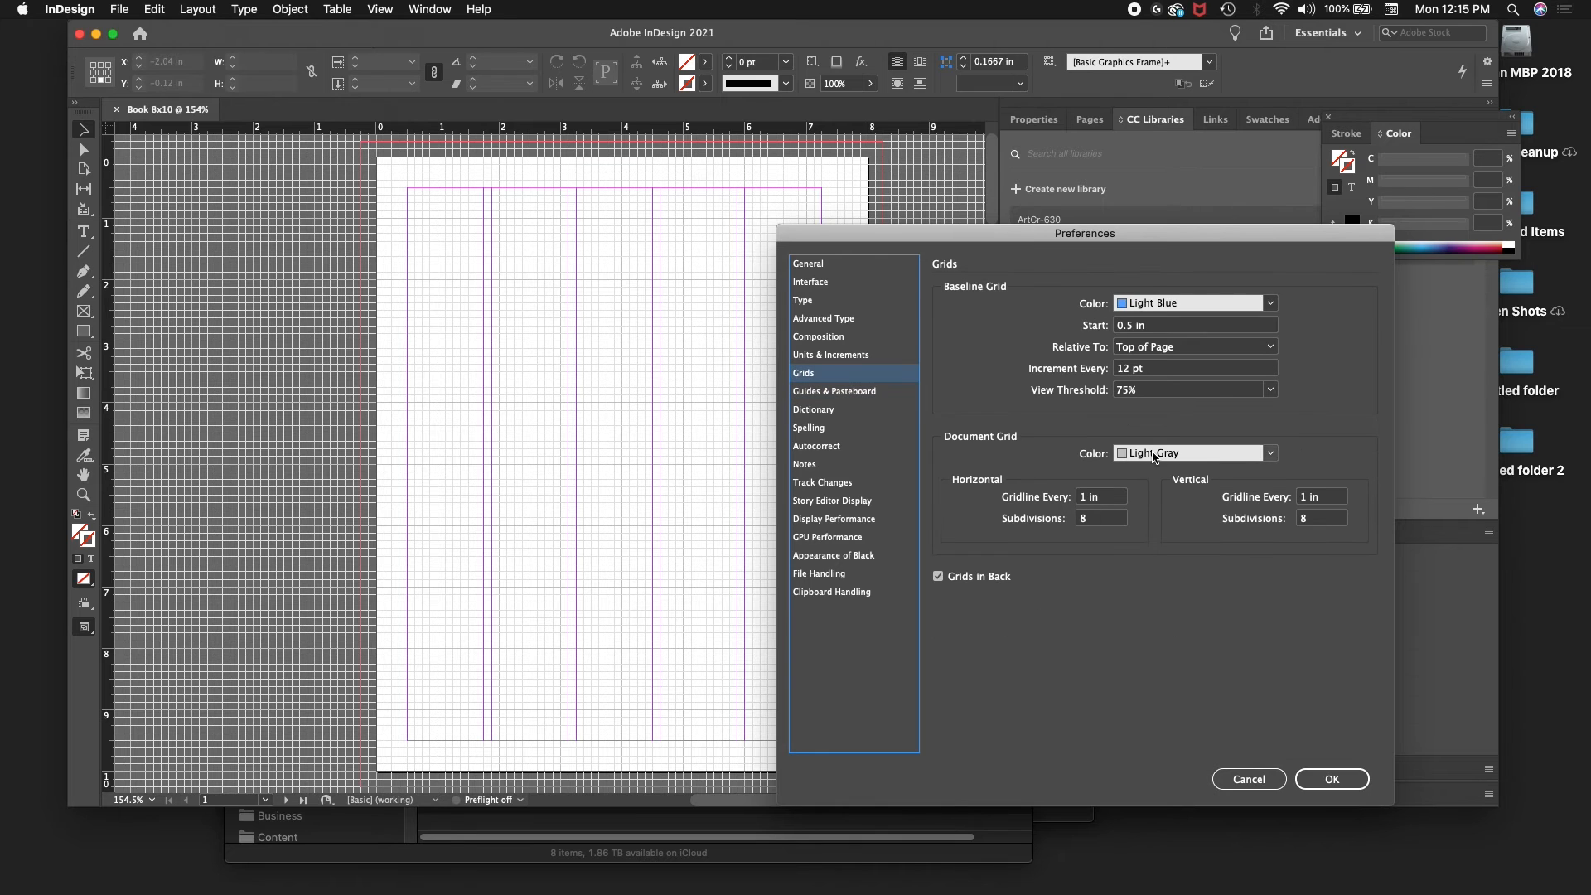
click(1210, 454)
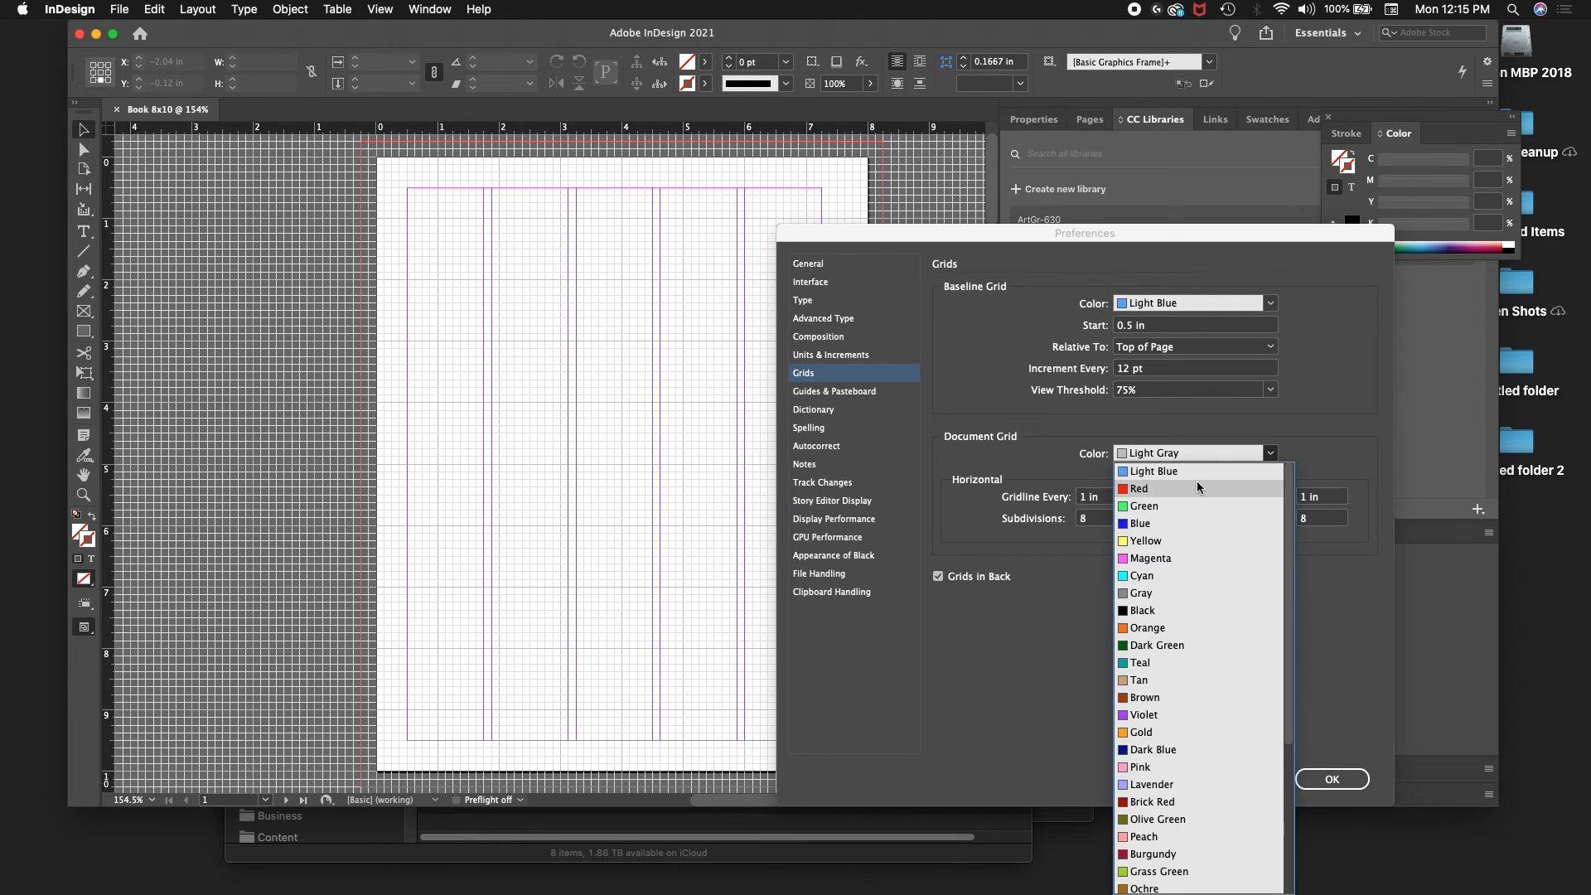
click(1201, 488)
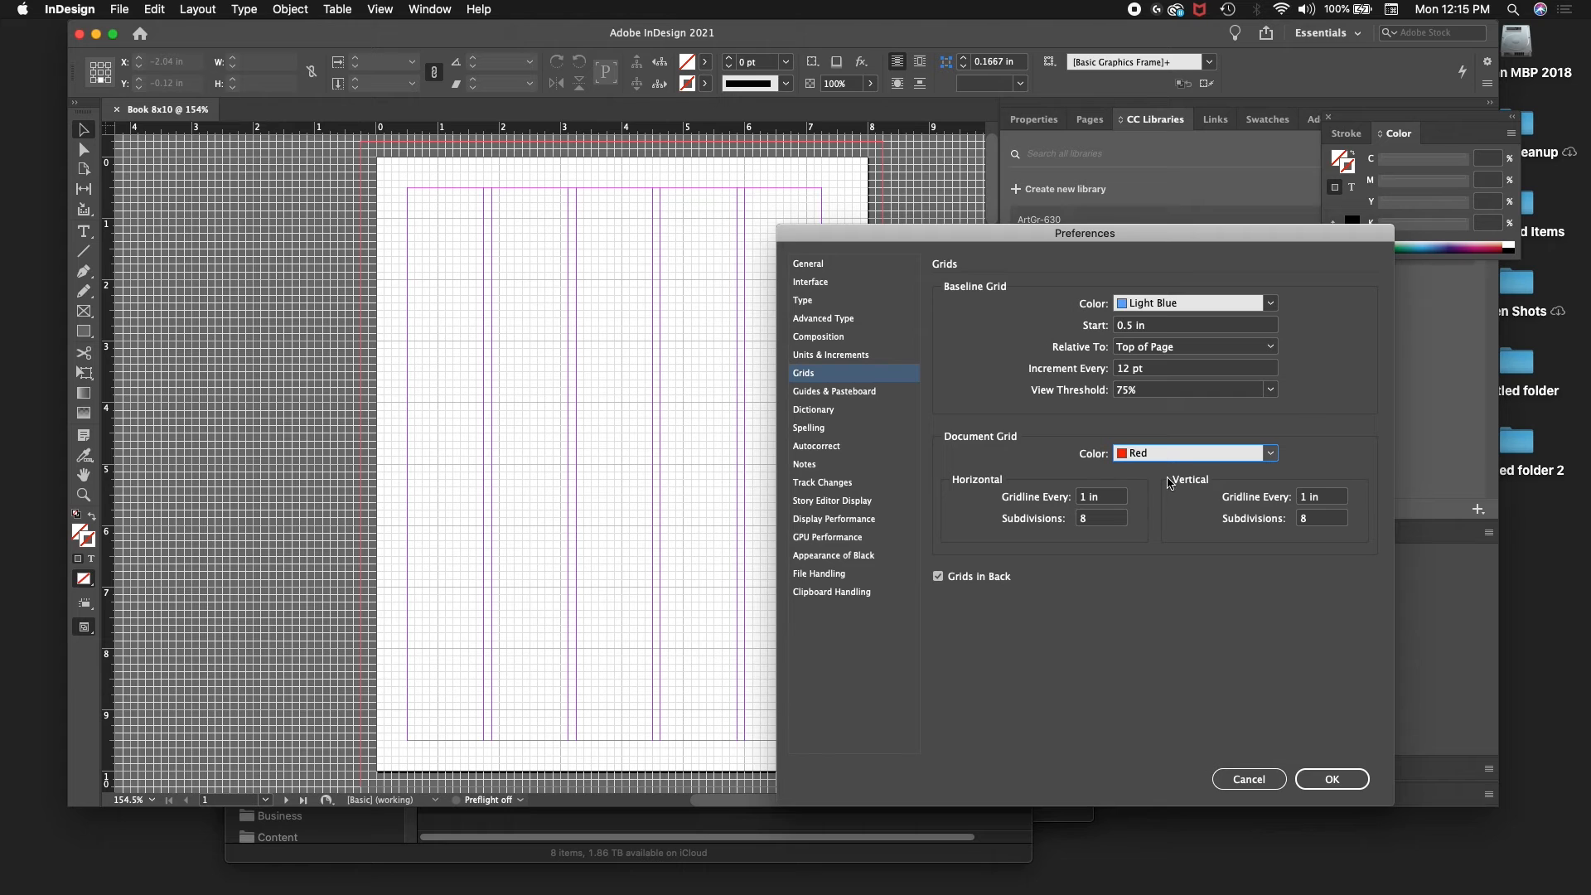
click(1169, 456)
click(1164, 474)
Step: Set the document grid's horizontal and vertical subdivisions to 5
click(1088, 520)
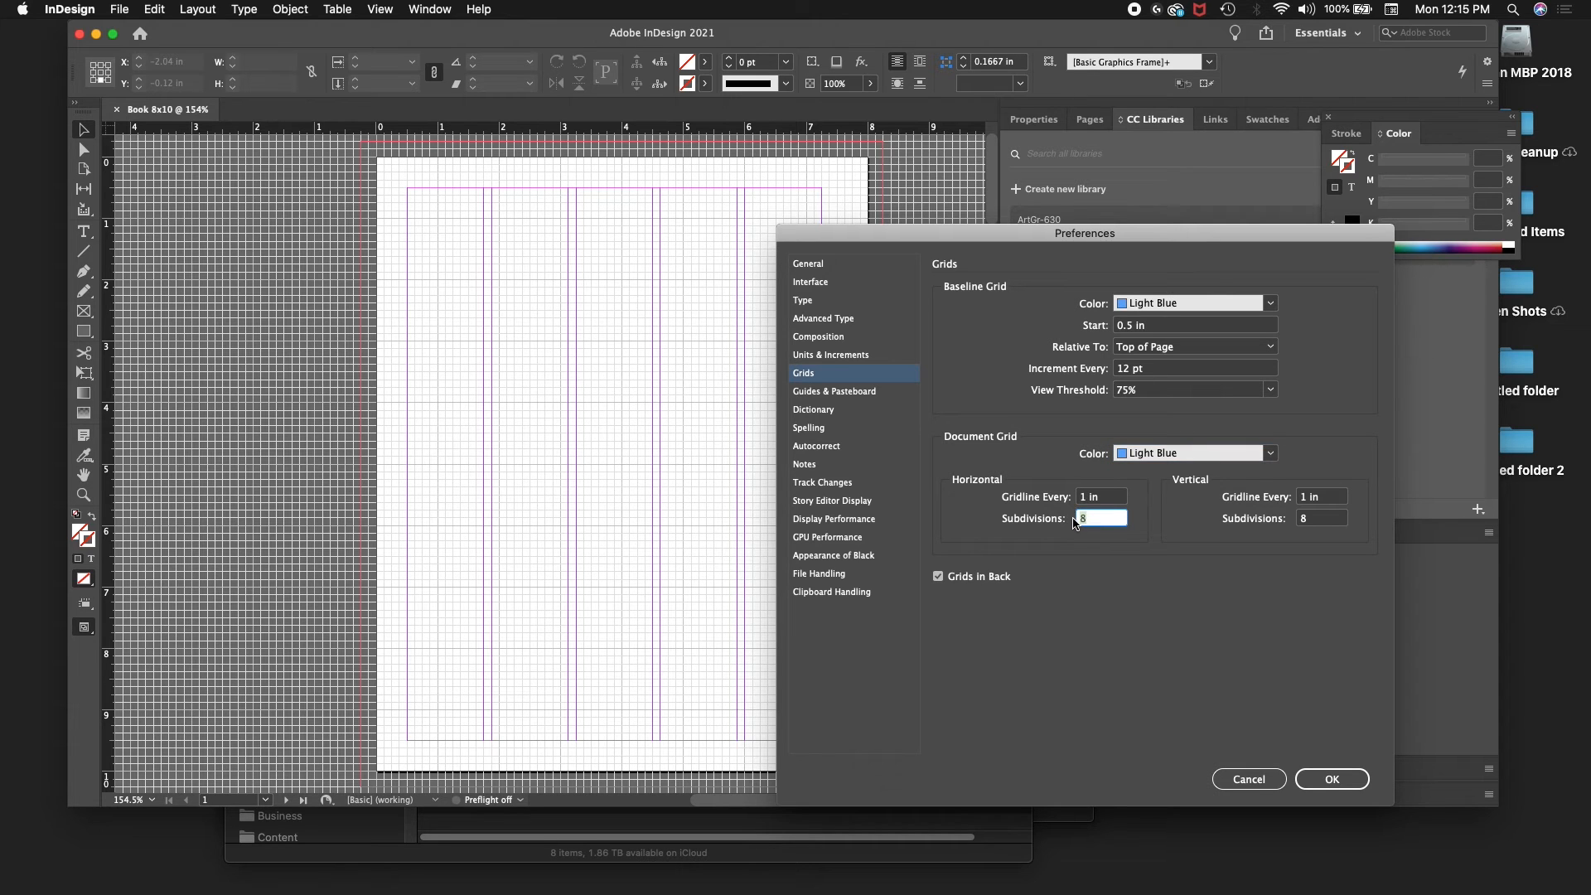
text(5)
key(Tab)
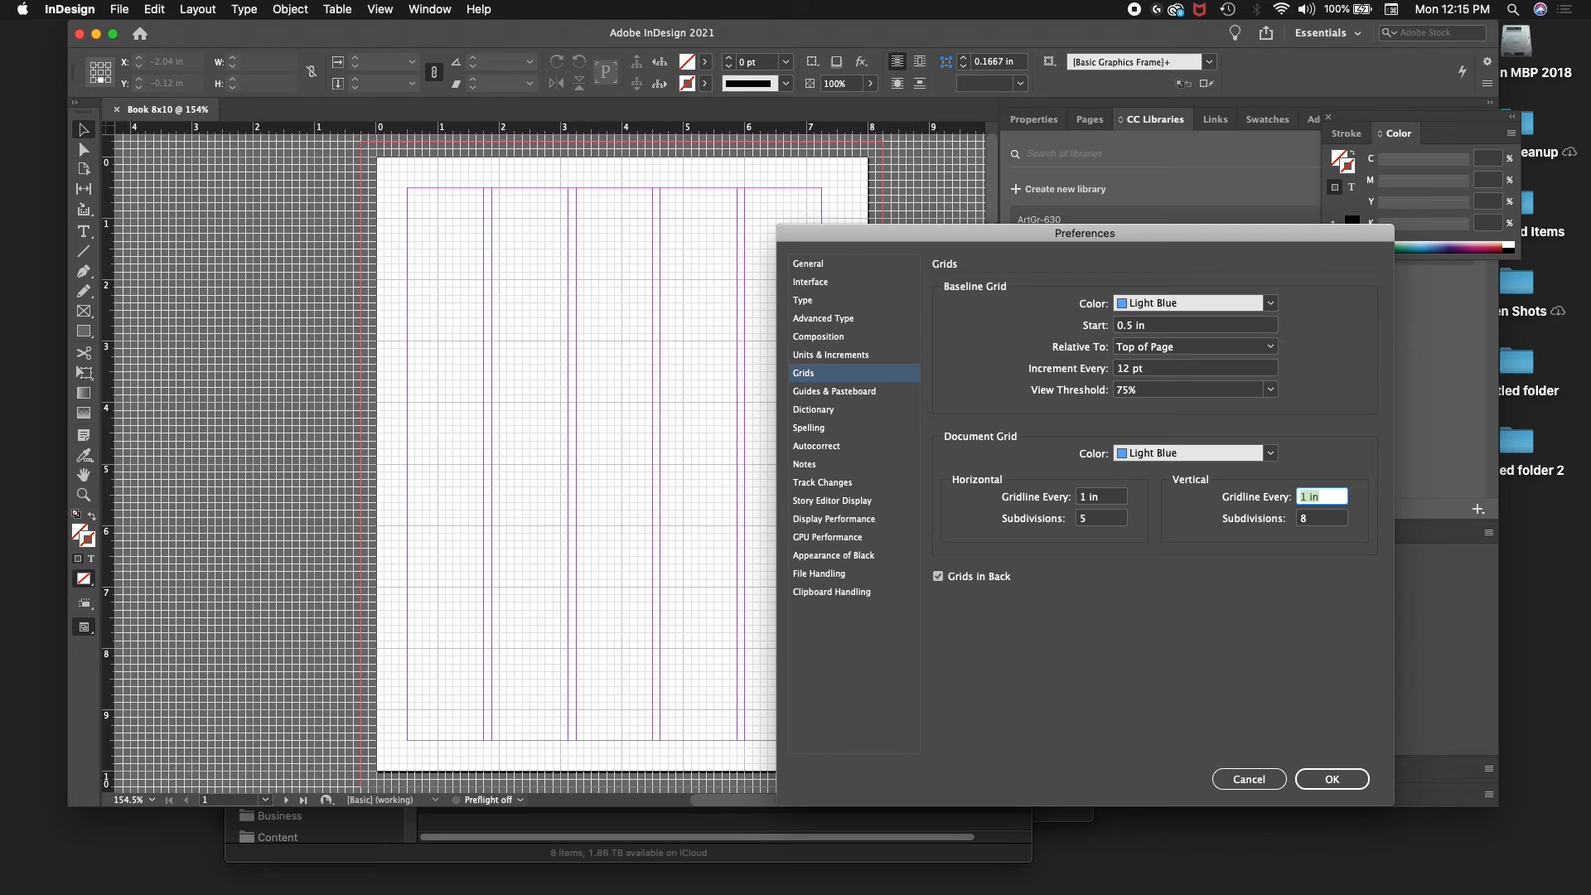
key(Tab)
text(5)
key(Tab)
Step: Set the document grid's horizontal and vertical subdivisions to 2 and apply the preferences
click(1098, 518)
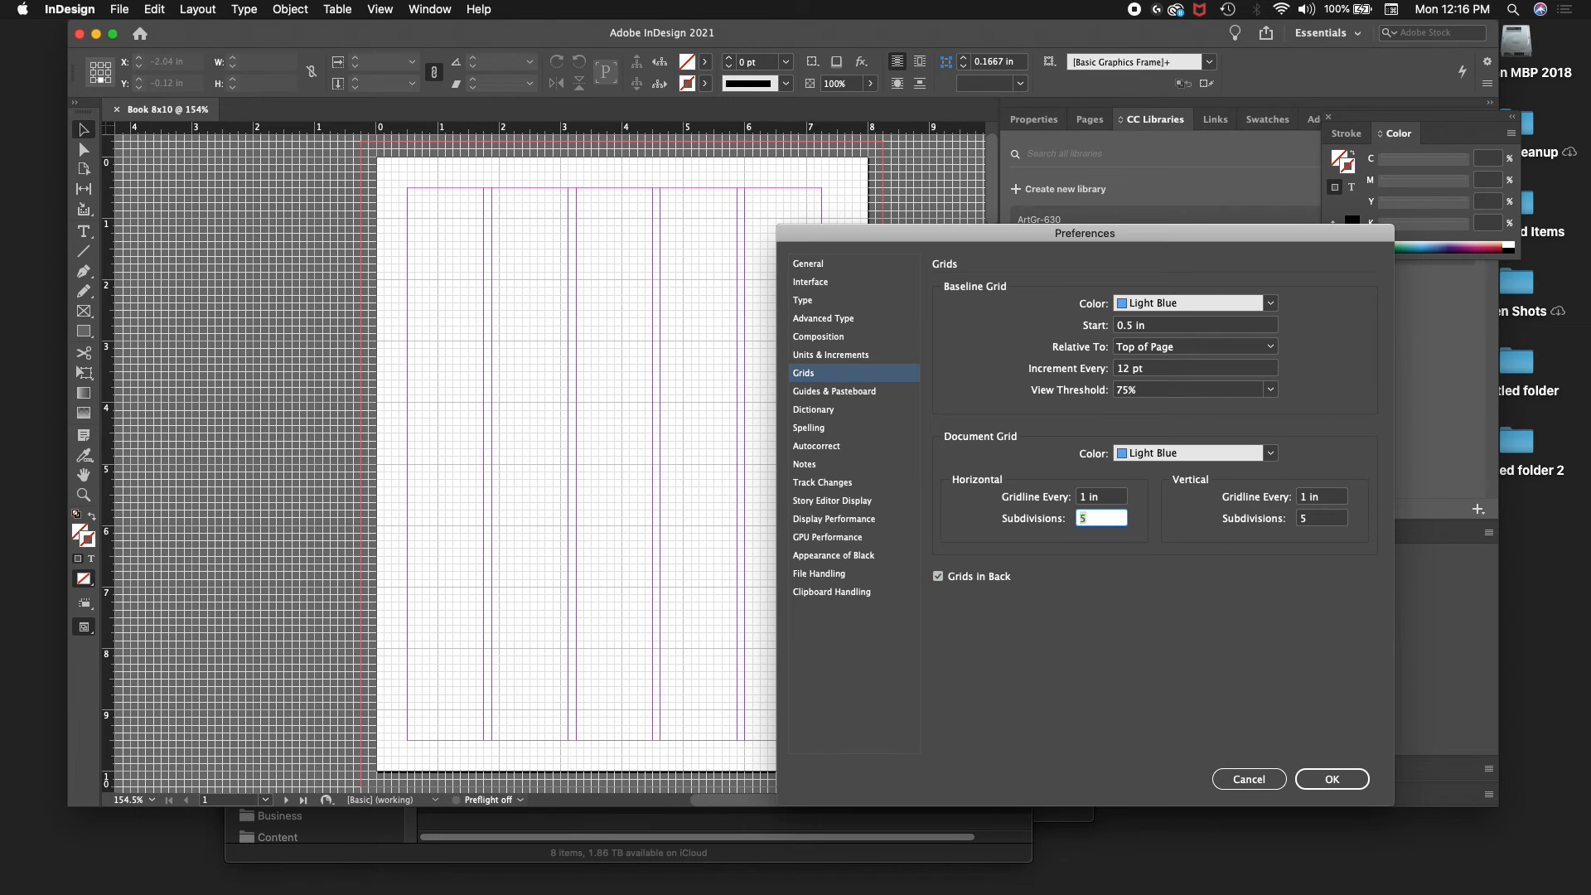
text(2)
key(Tab)
key(Tab)
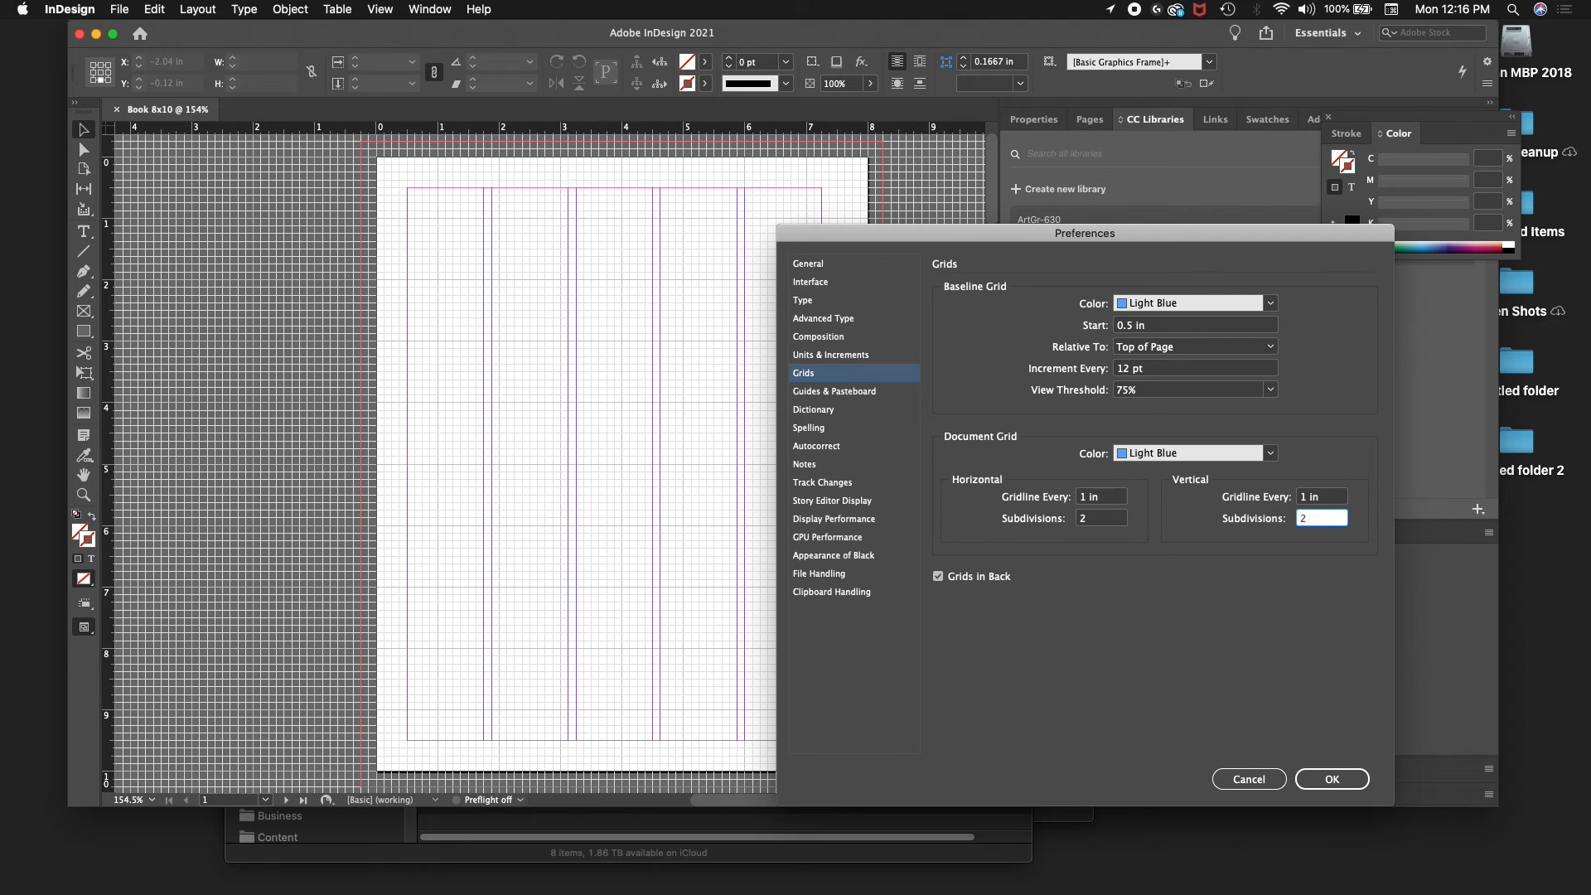
text(2)
click(1322, 775)
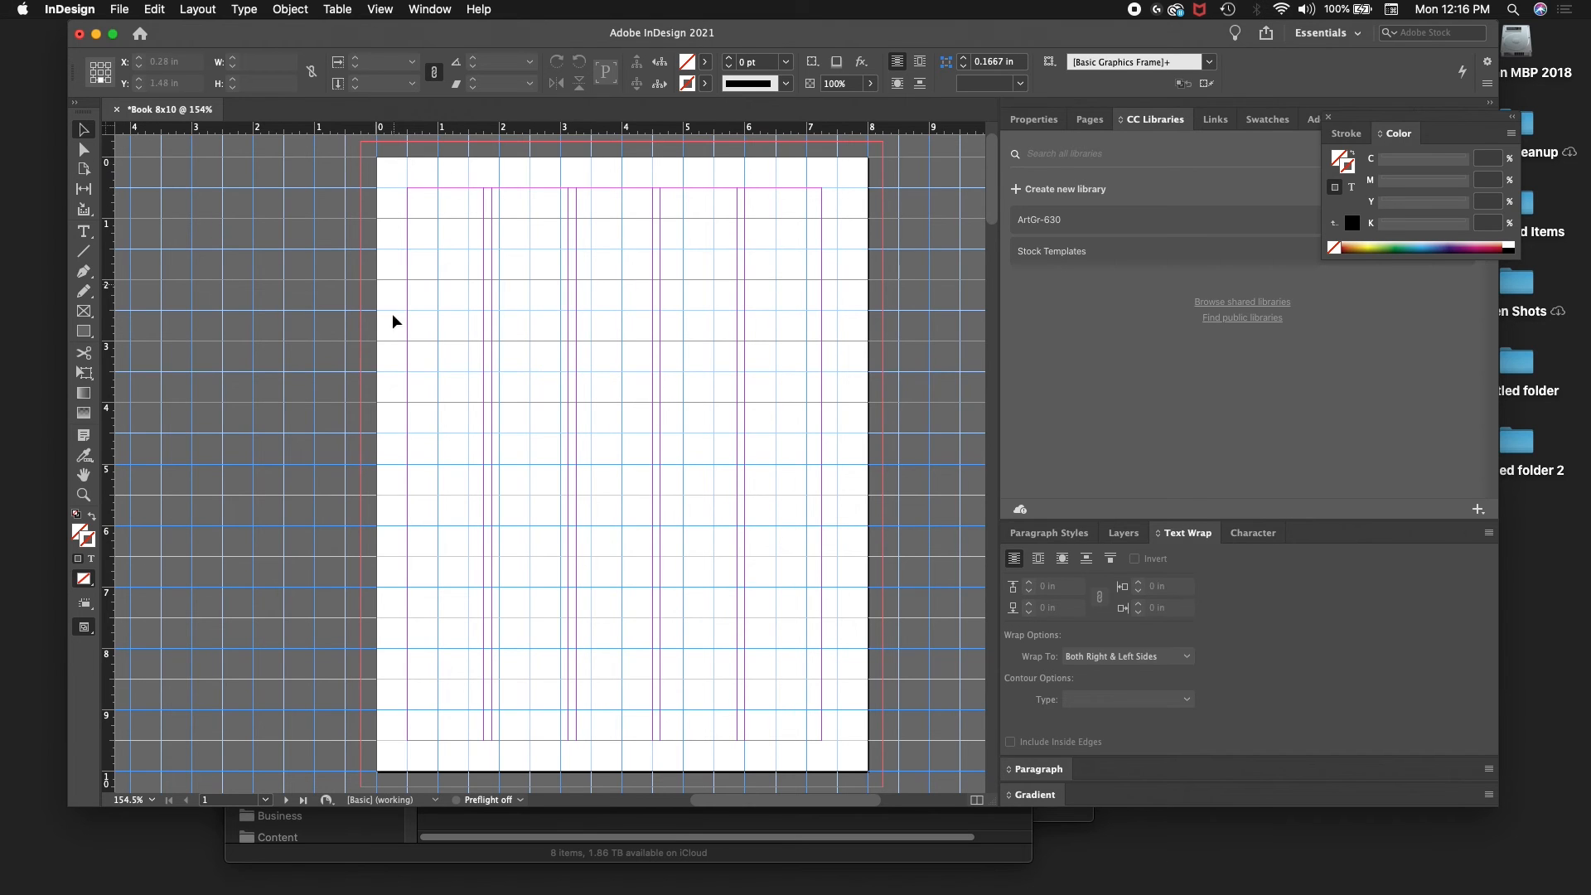
Step: Hide the rulers and bring them back, cancelling the export dialog
scroll(605, 733, down, 1)
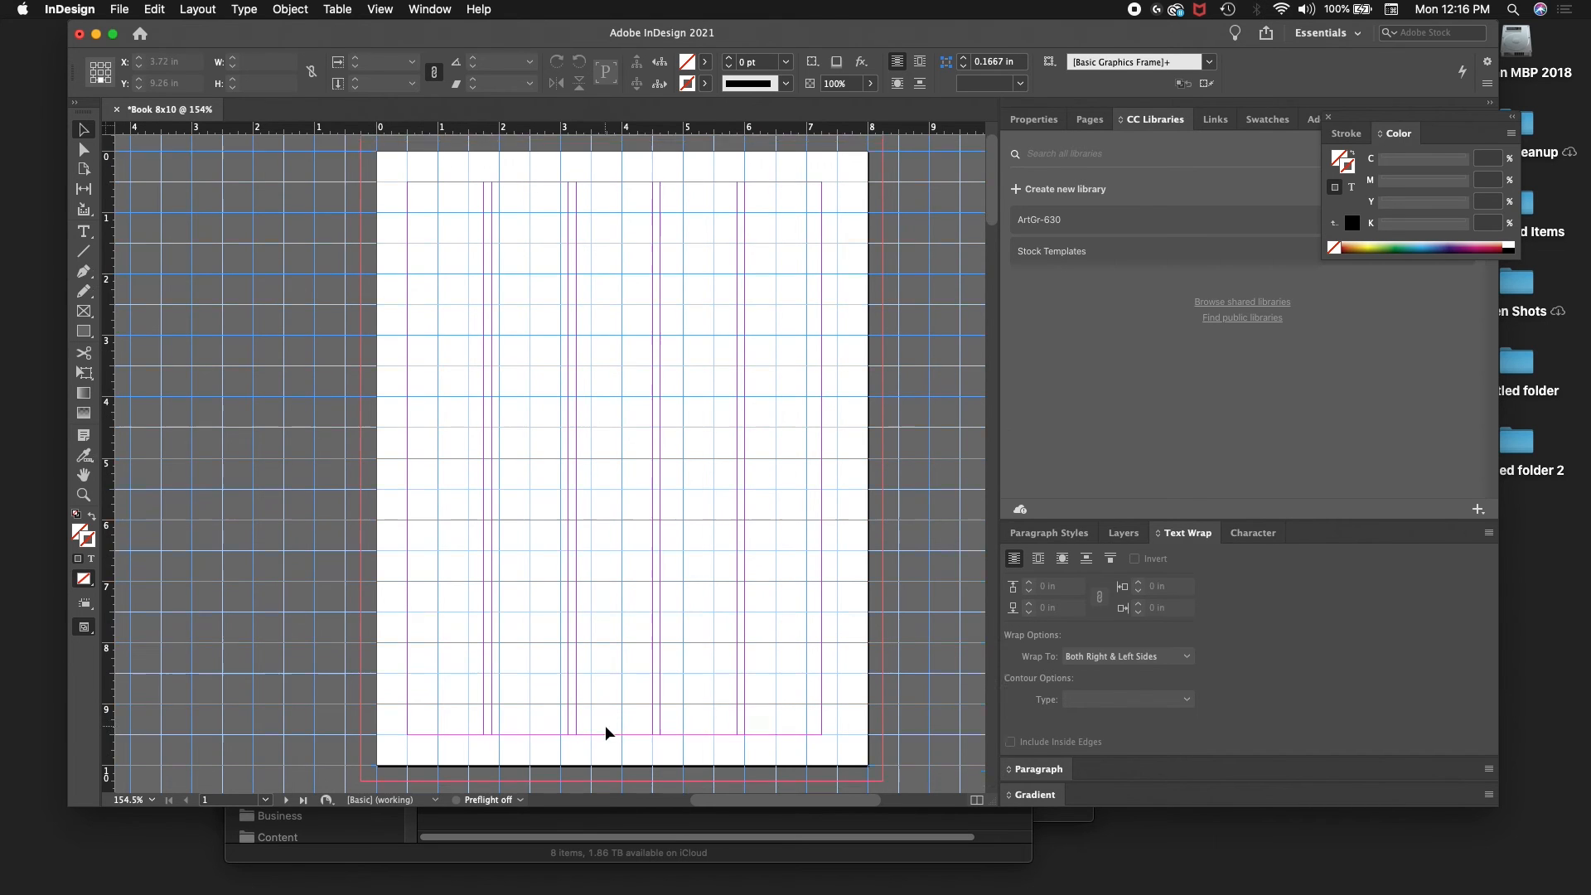
scroll(606, 733, down, 2)
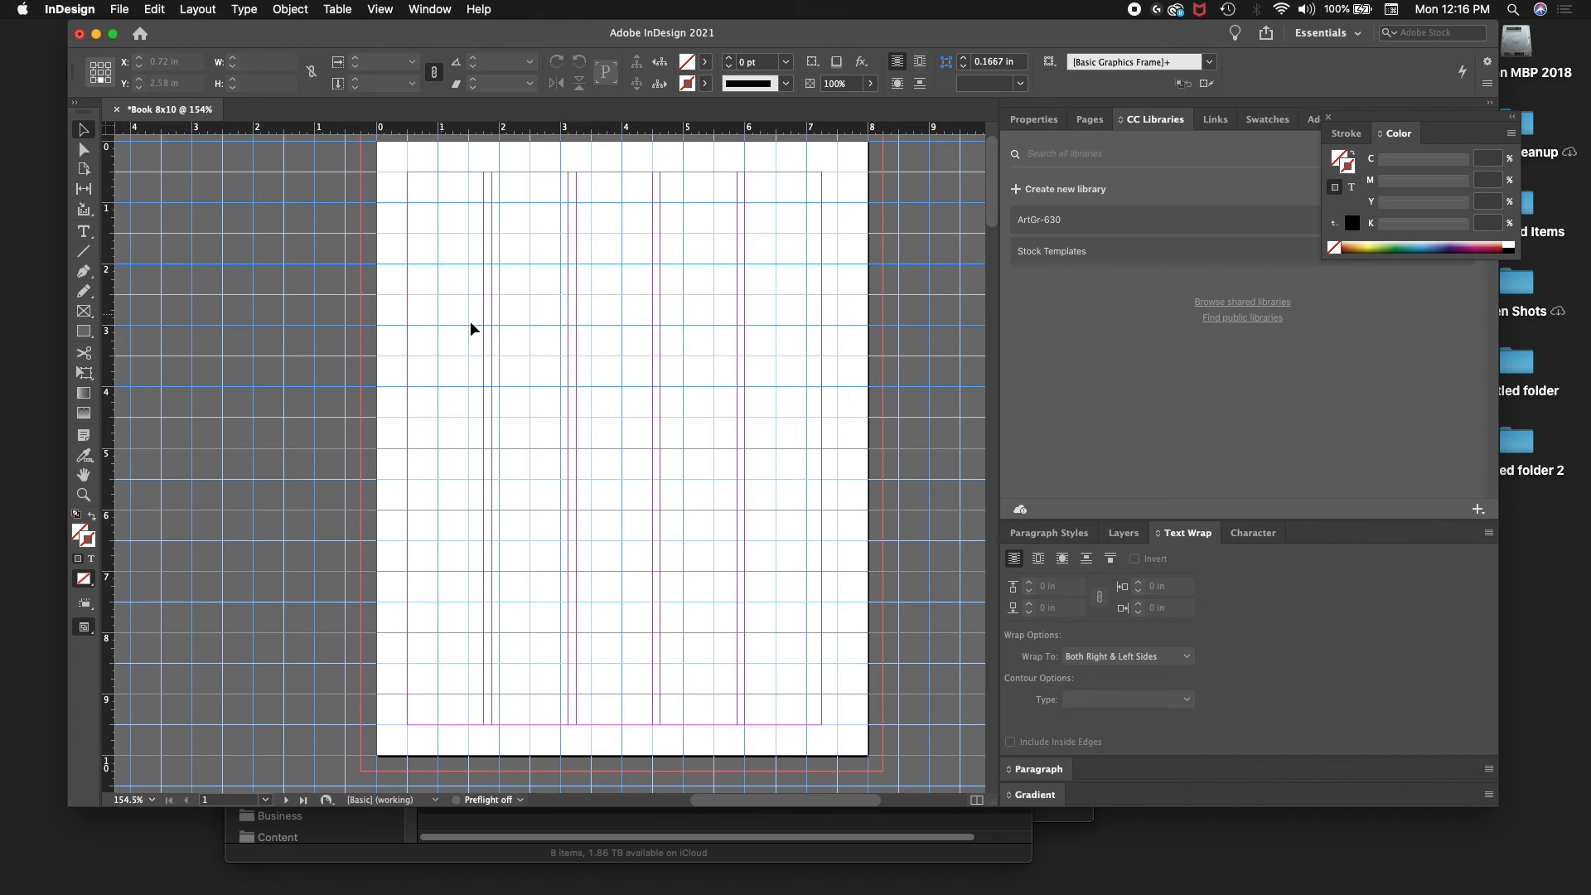
click(381, 9)
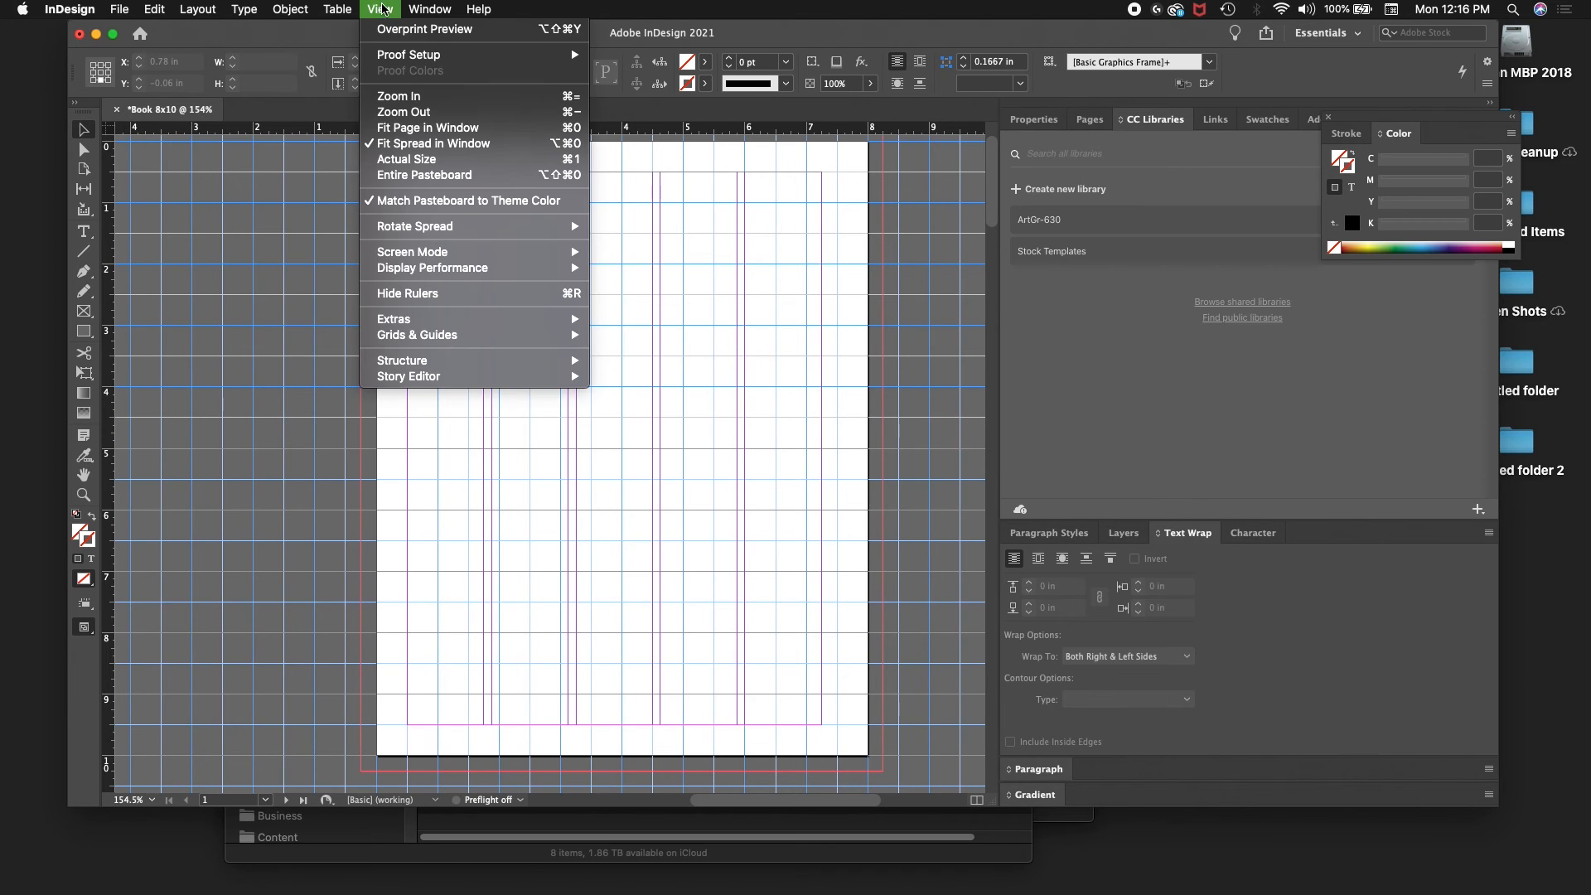
mouse_move(421, 323)
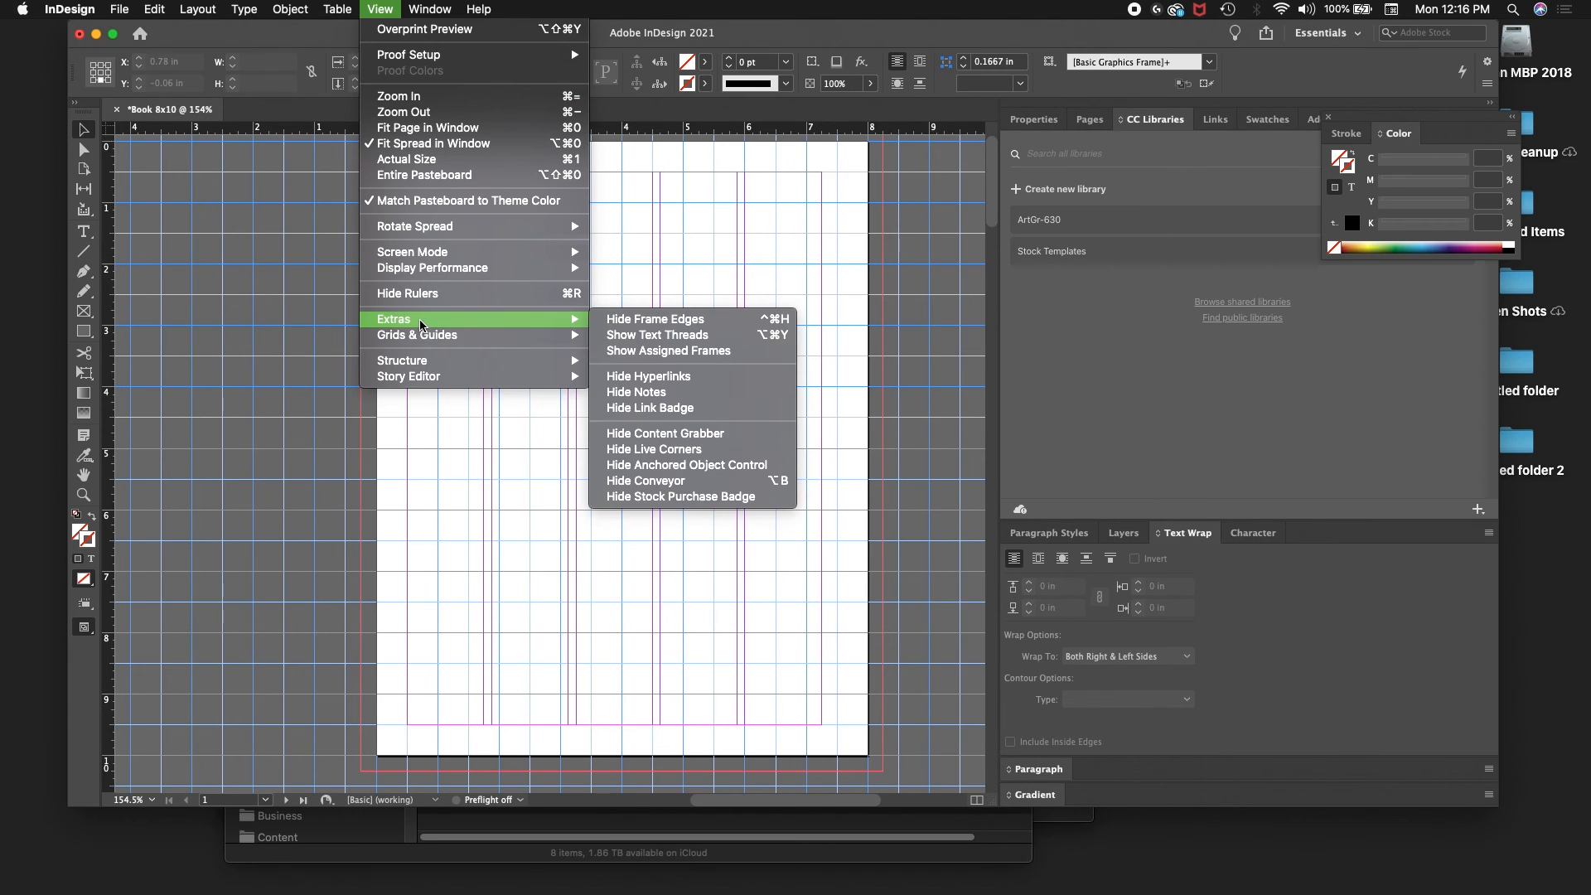
click(421, 297)
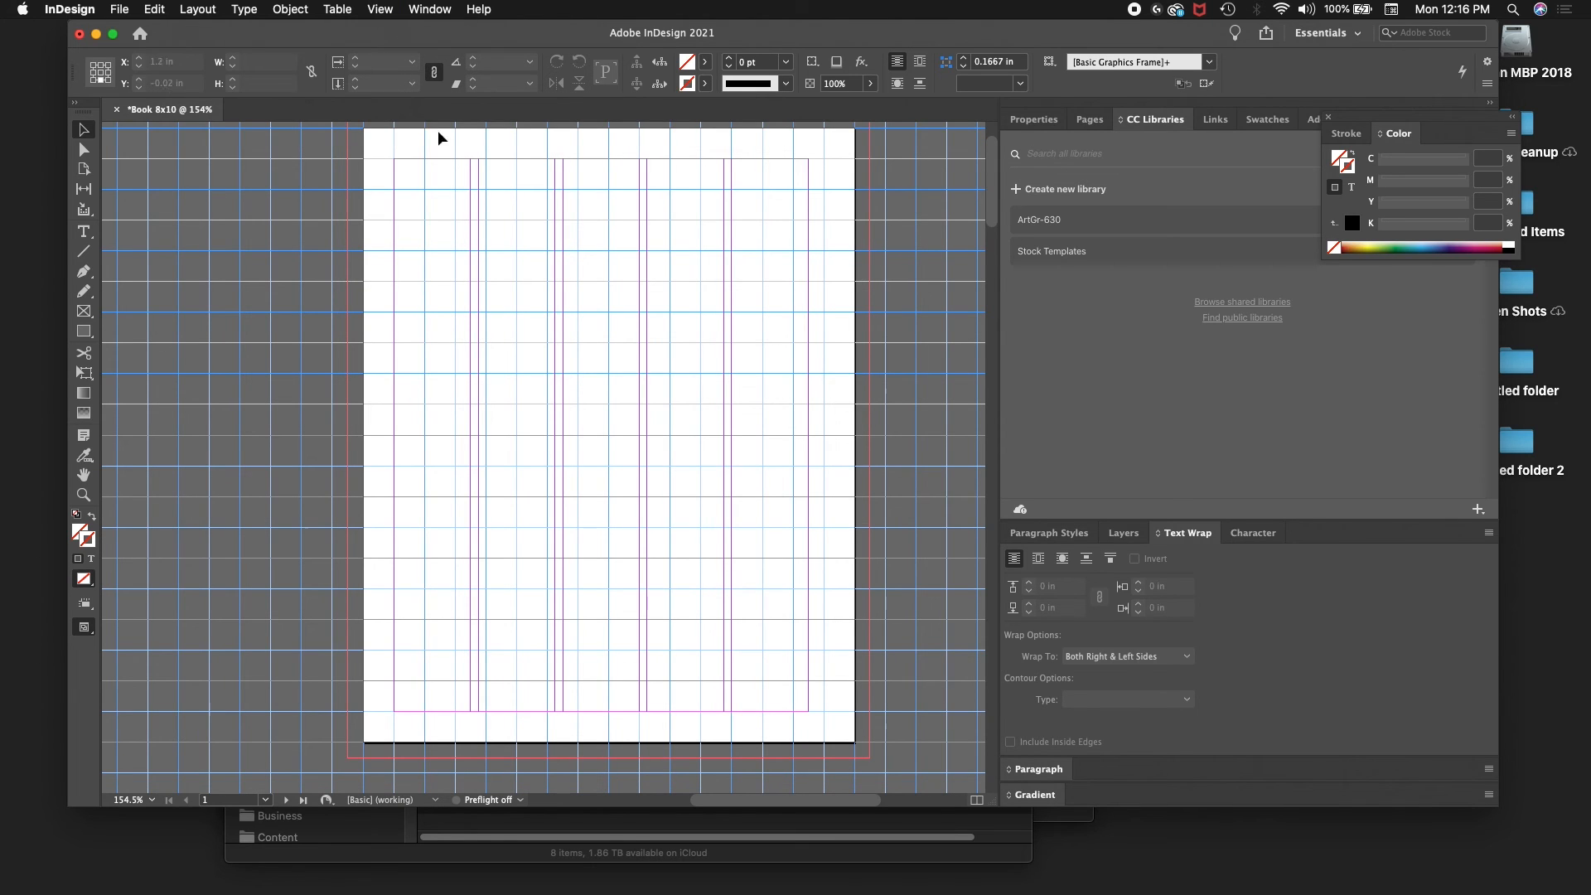
key(super+e)
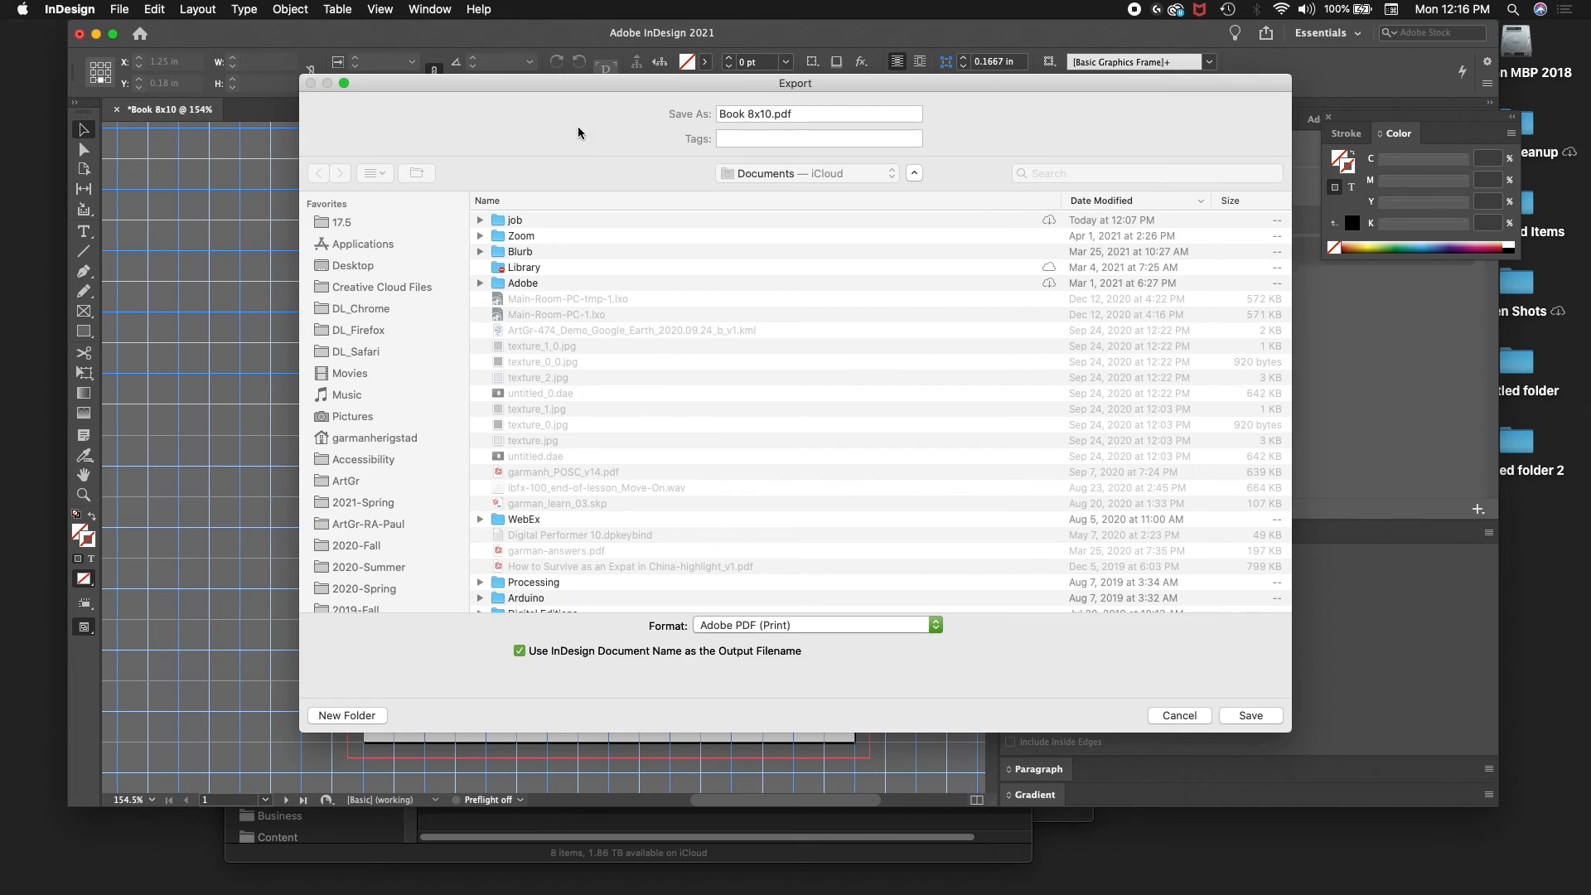
click(1161, 719)
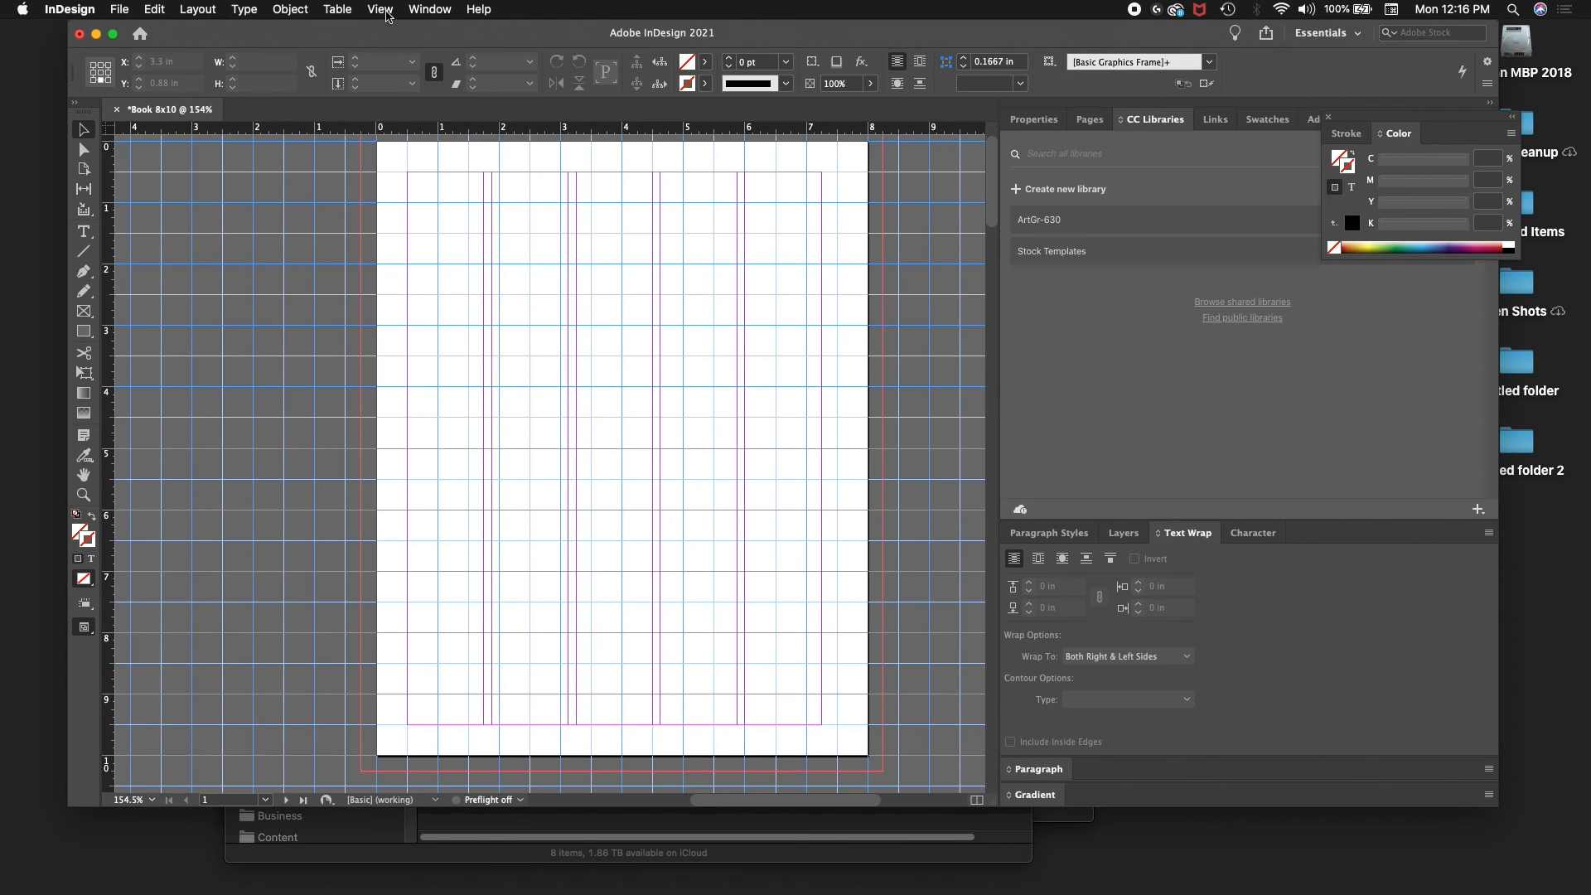
Step: Hide the margin, column and bleed guides and show them again
click(380, 9)
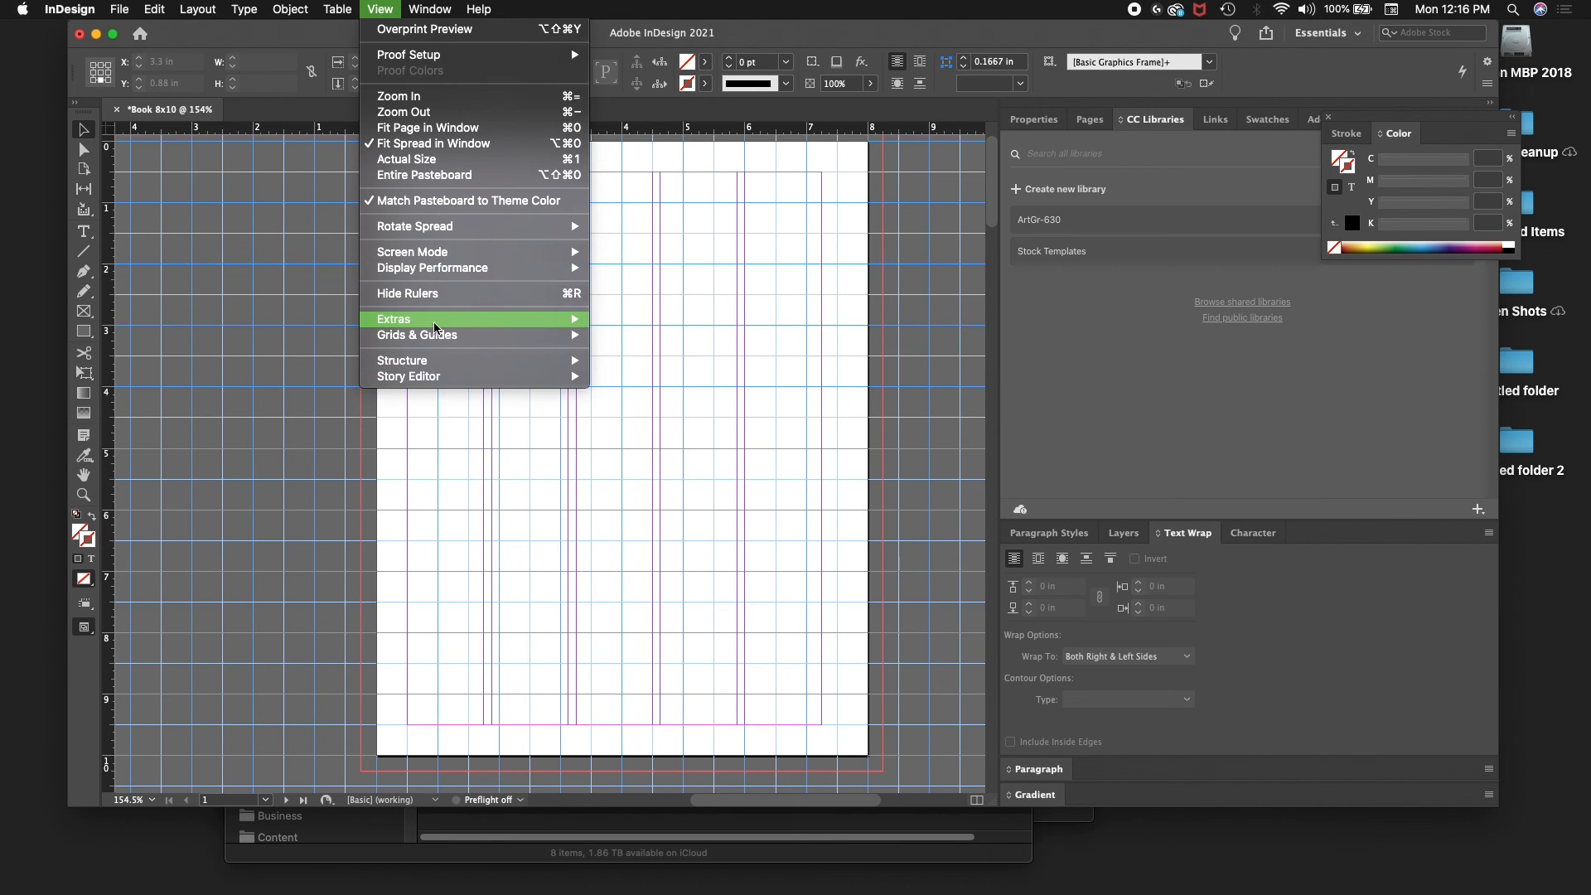
mouse_move(437, 335)
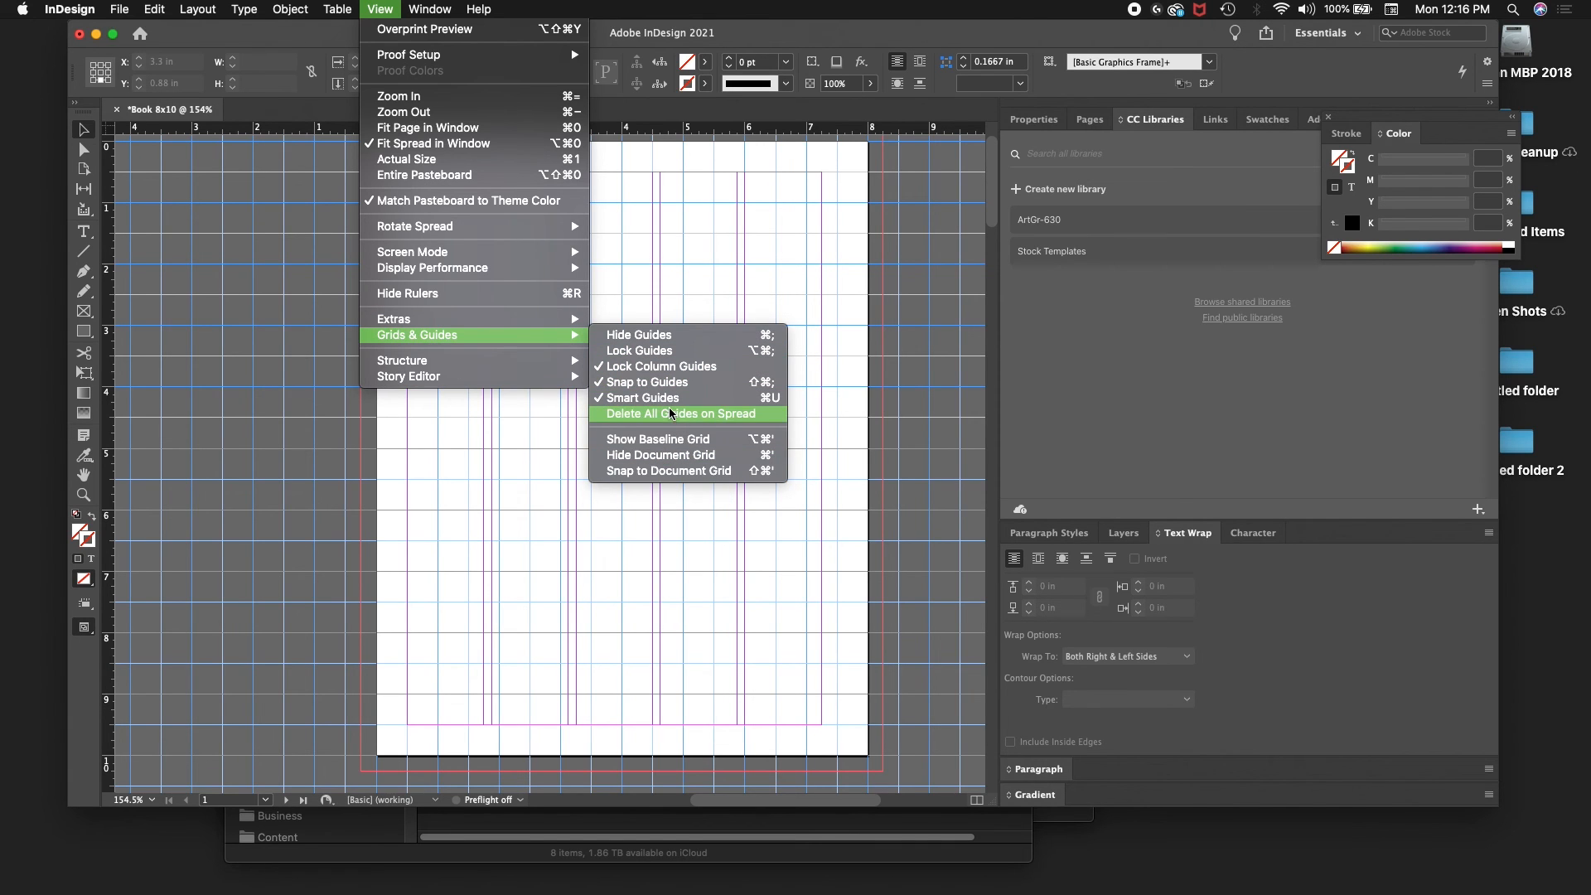
click(670, 336)
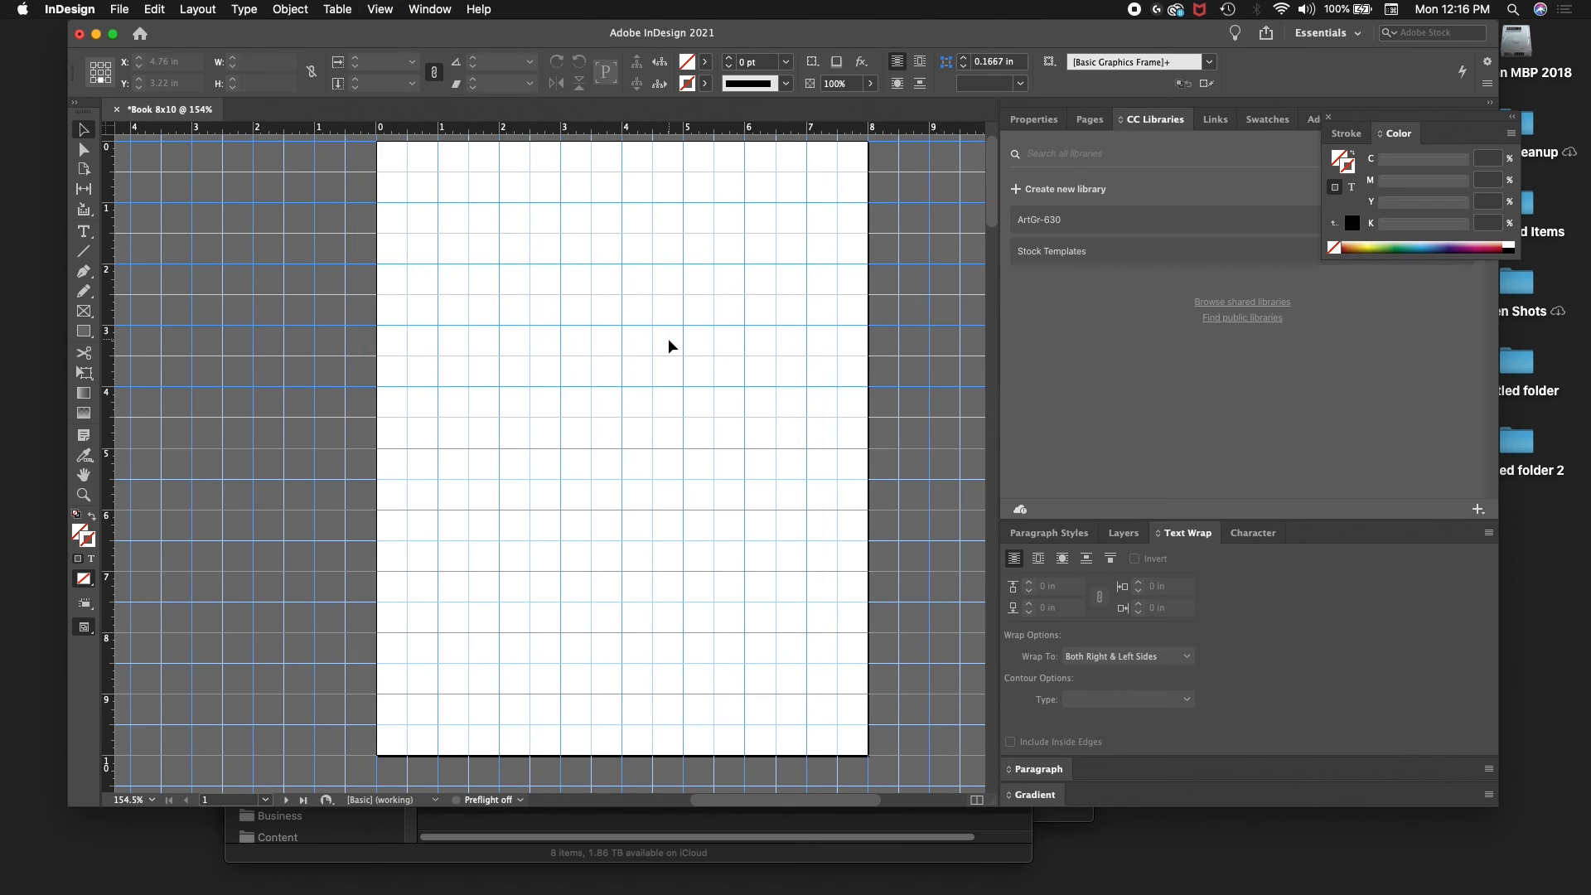
click(430, 9)
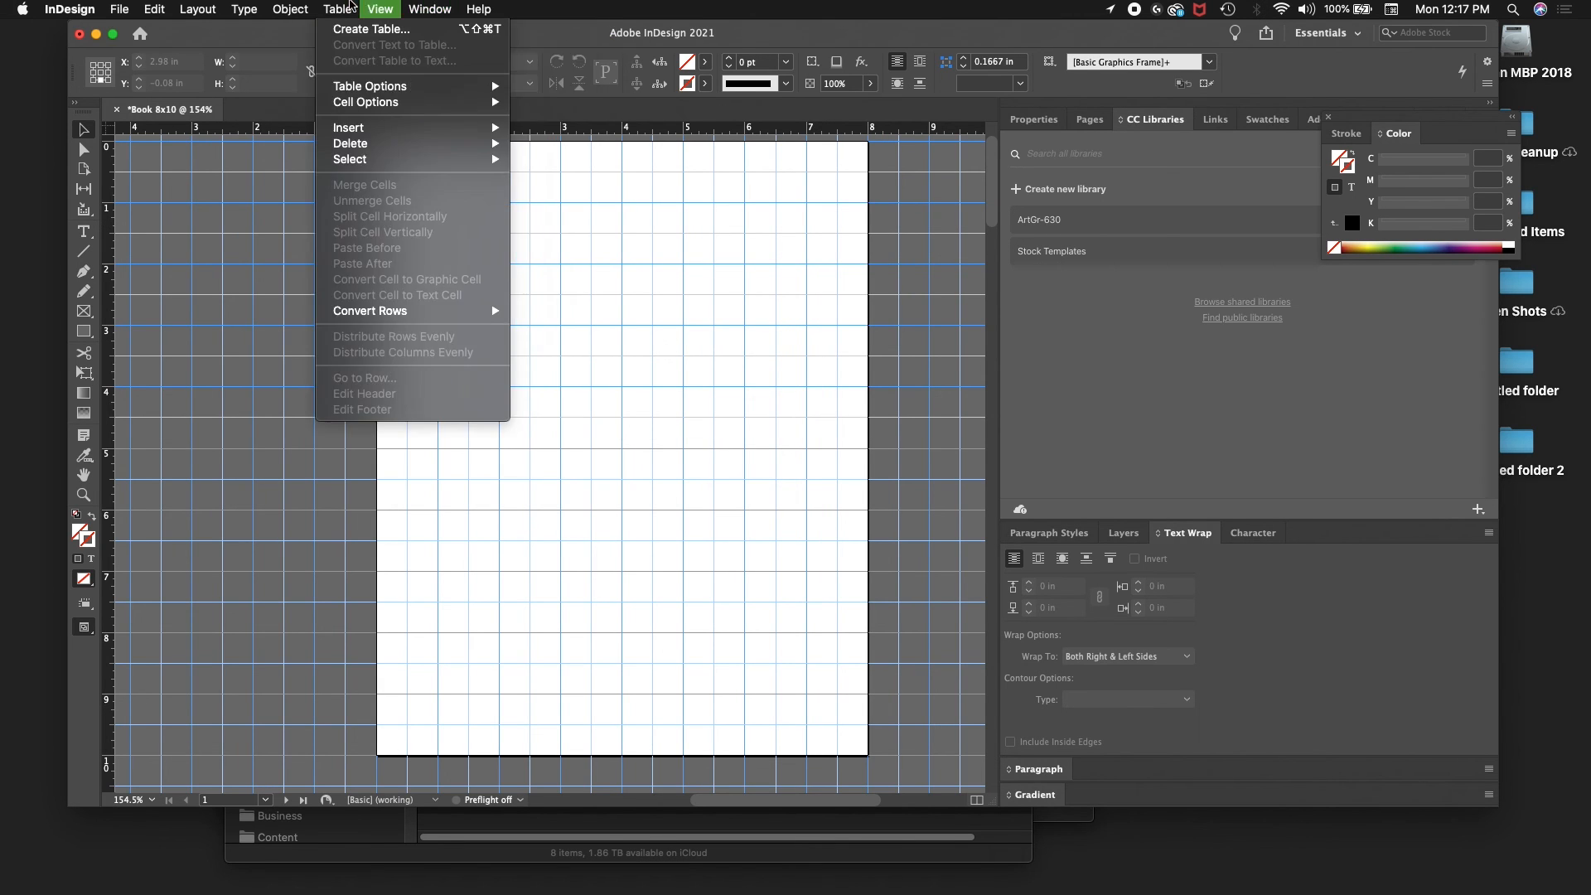
mouse_move(381, 9)
mouse_move(512, 334)
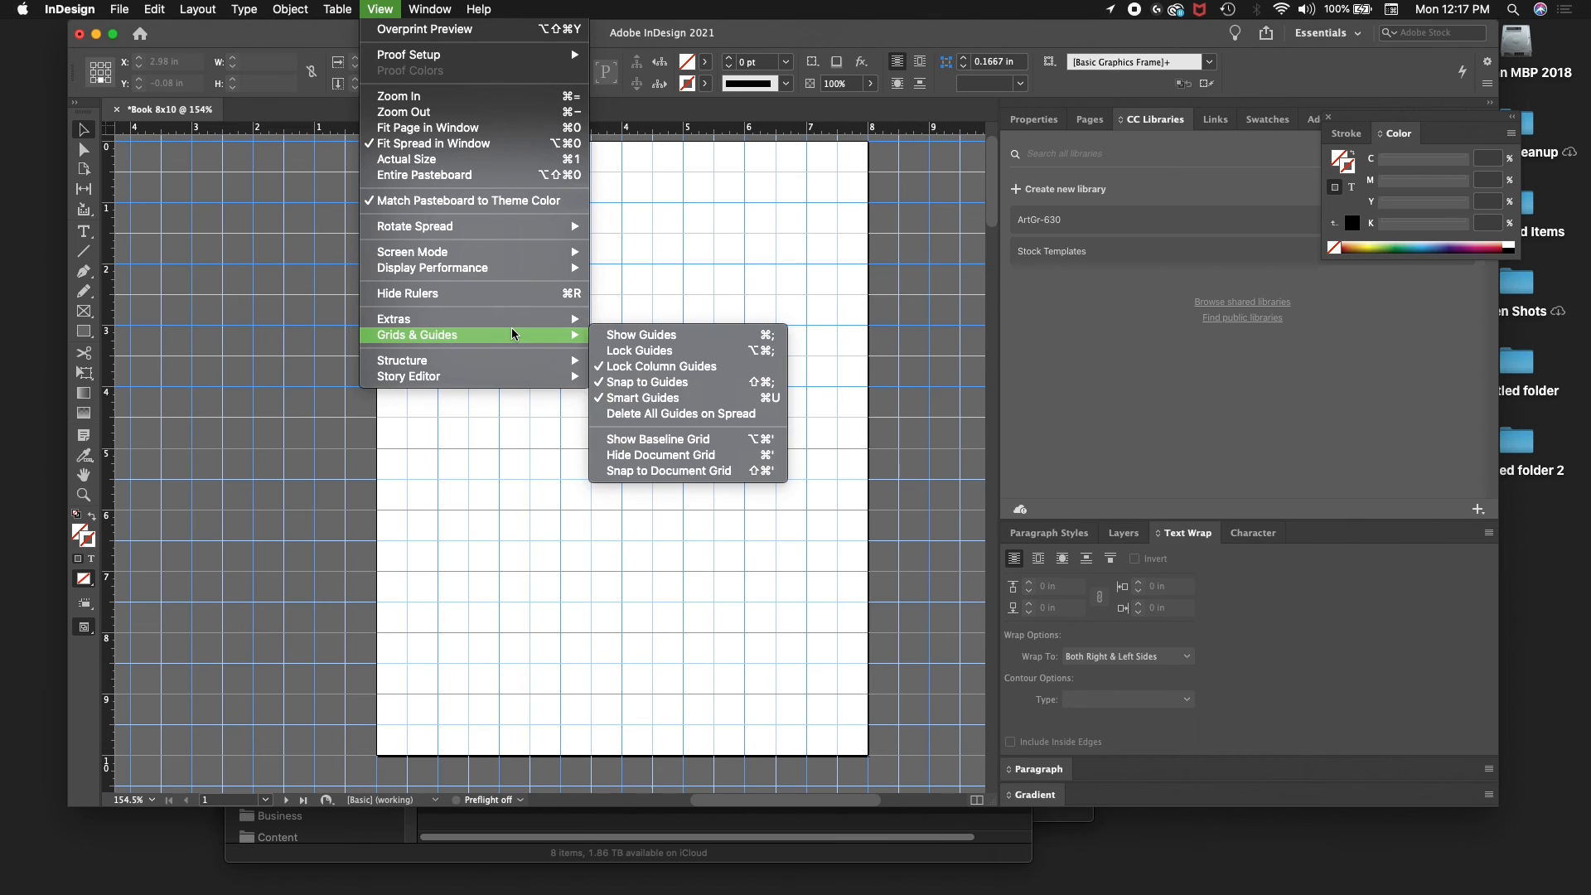
click(643, 335)
Step: Hide the document grid, keeping the margin and column guides displayed
click(367, 9)
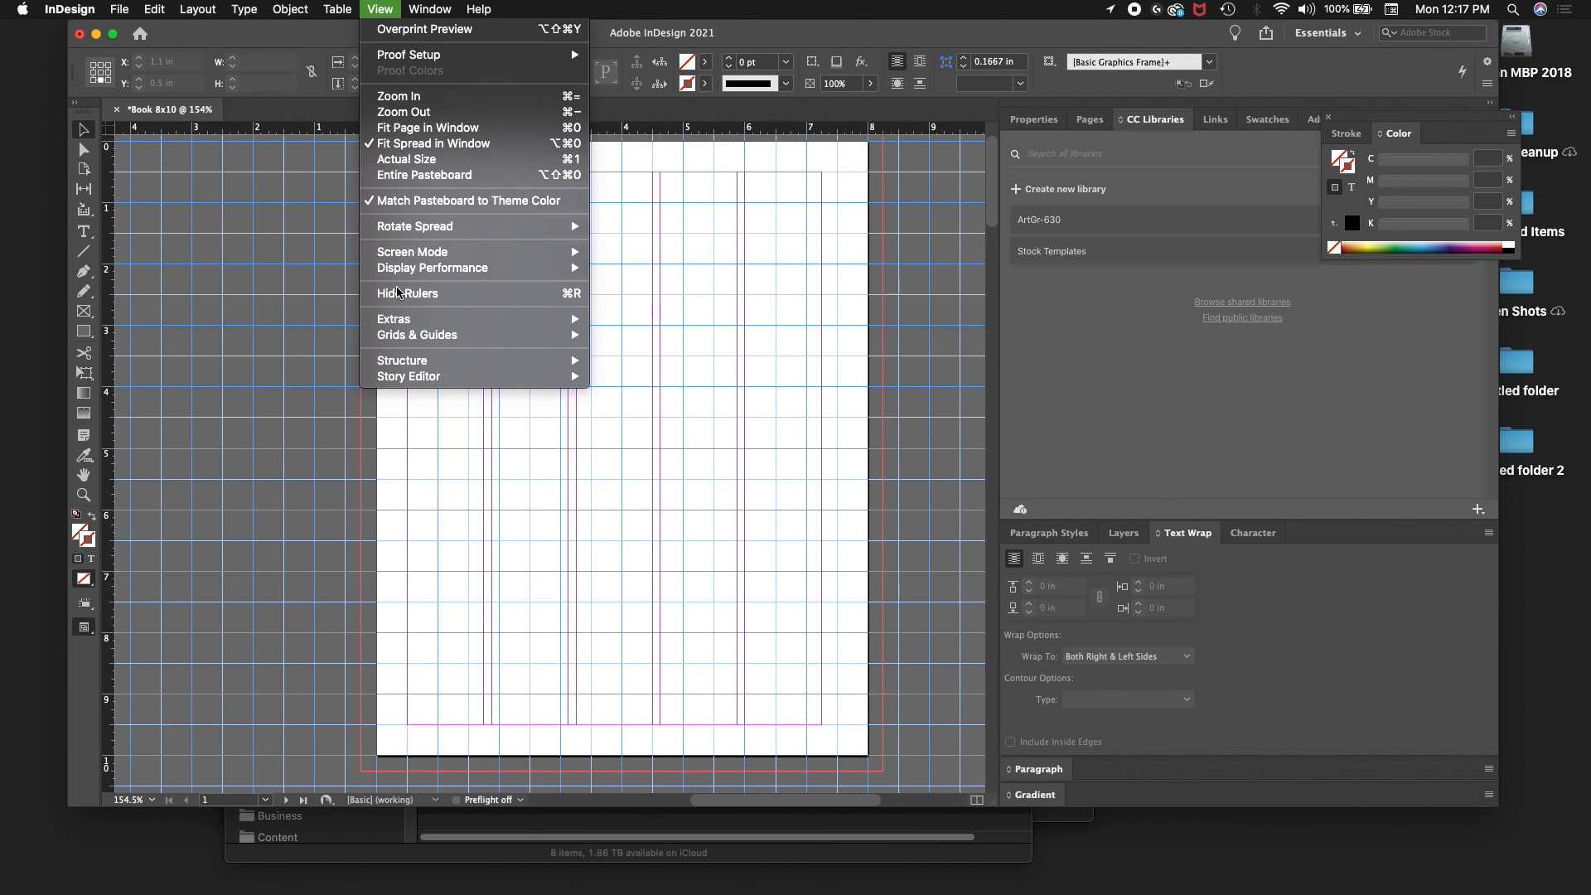
mouse_move(497, 335)
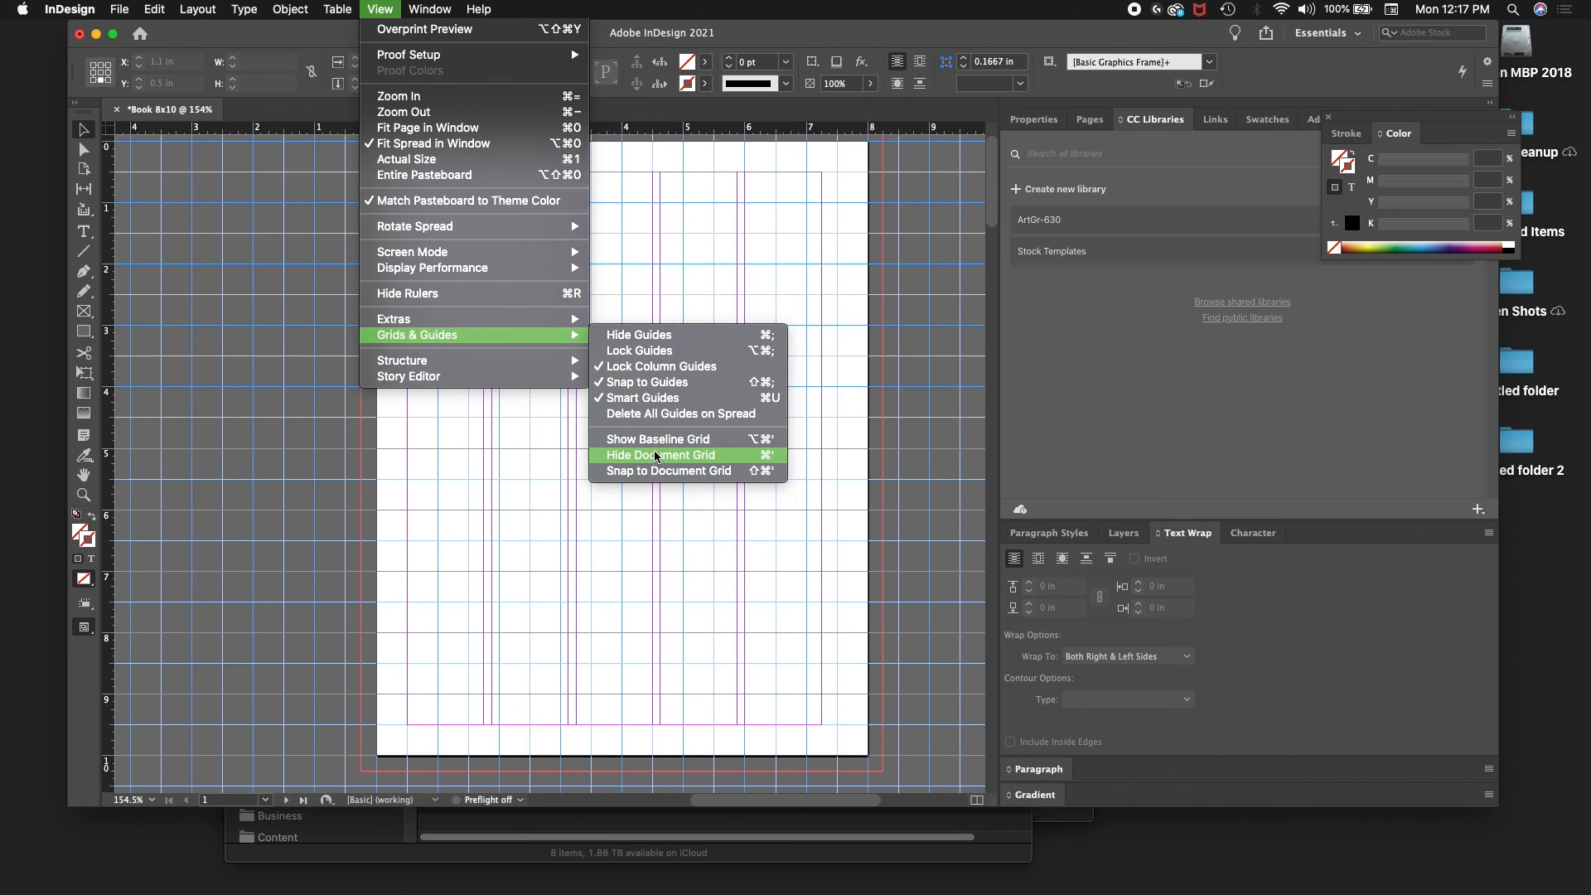
click(655, 458)
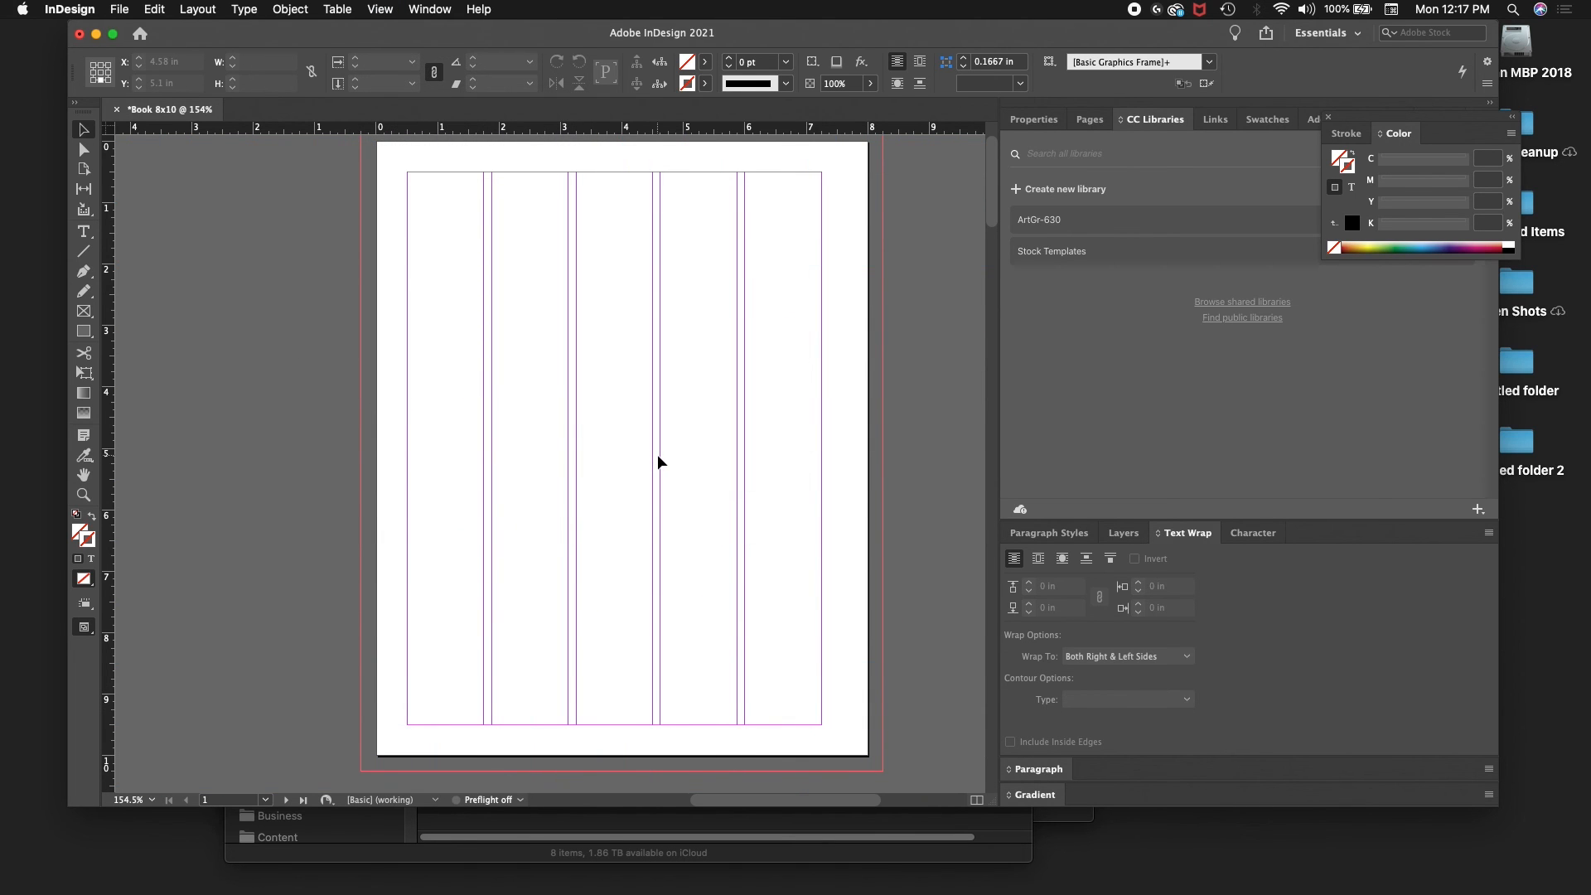
Step: Open the list of document and master pages
click(266, 799)
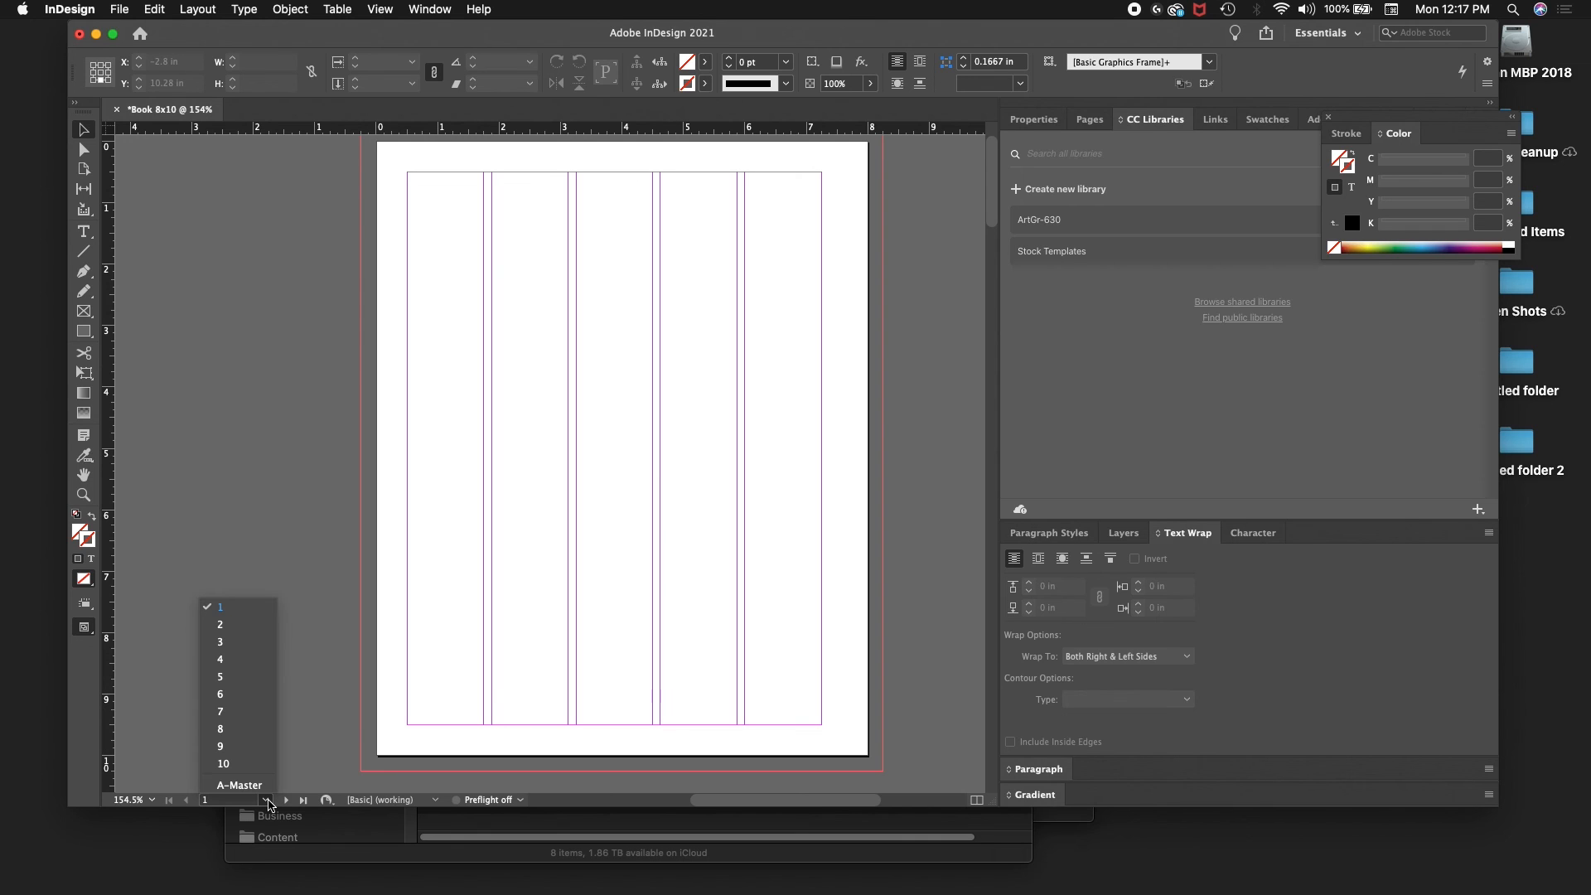